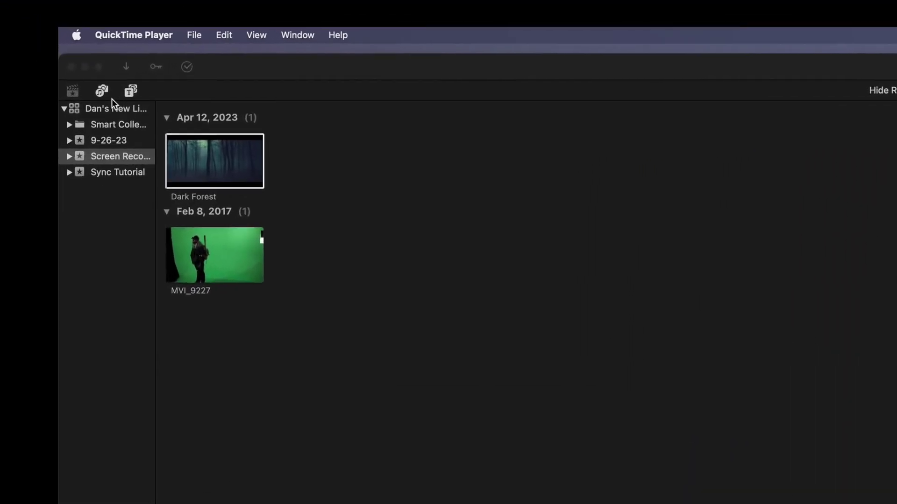
Connect the Shapes generator above the green-screen clip MVI_9227 at the playhead.
{"action": "left_click", "coordinate": [130, 89]}
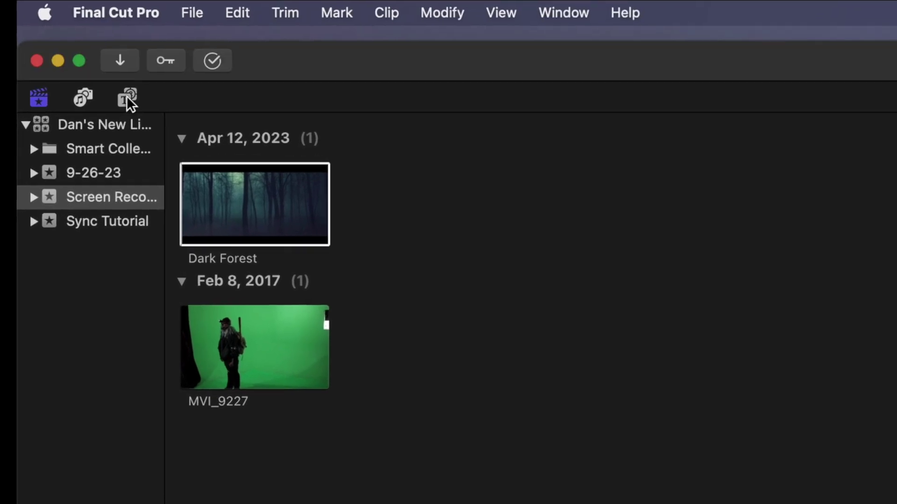
{"action": "left_click", "coordinate": [127, 98]}
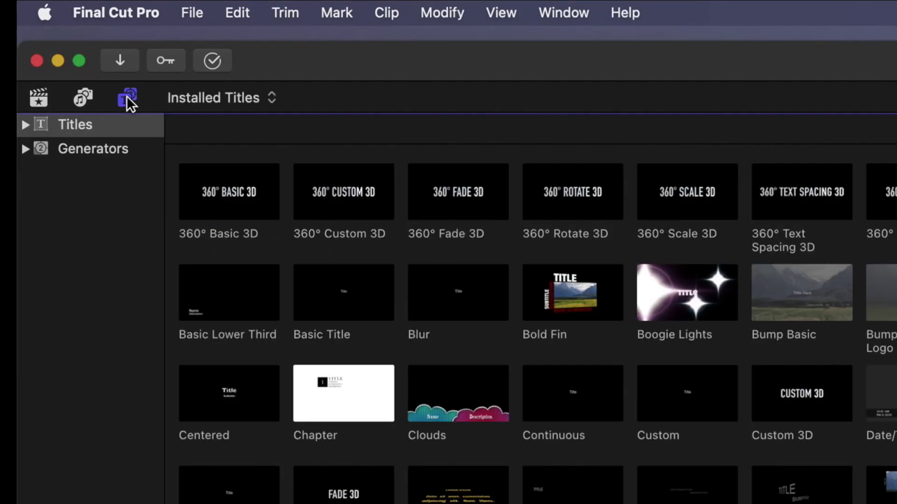
{"action": "left_click", "coordinate": [77, 150]}
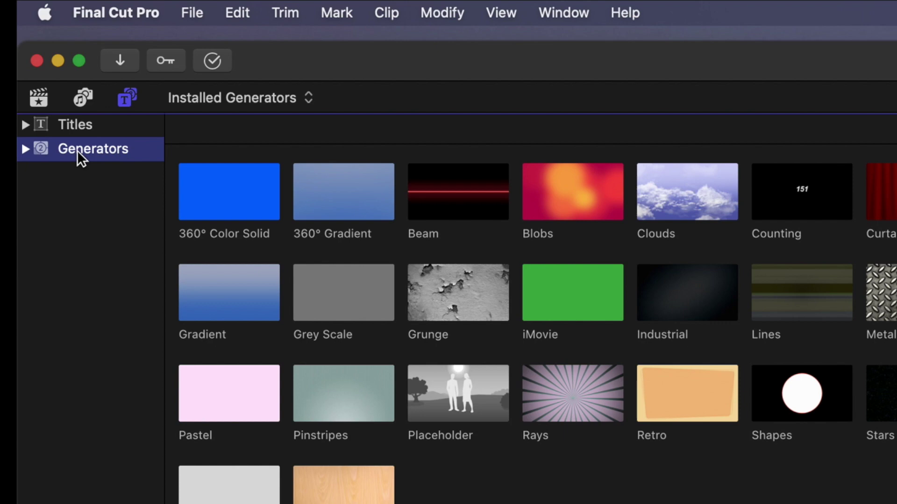
{"action": "left_click", "coordinate": [804, 396]}
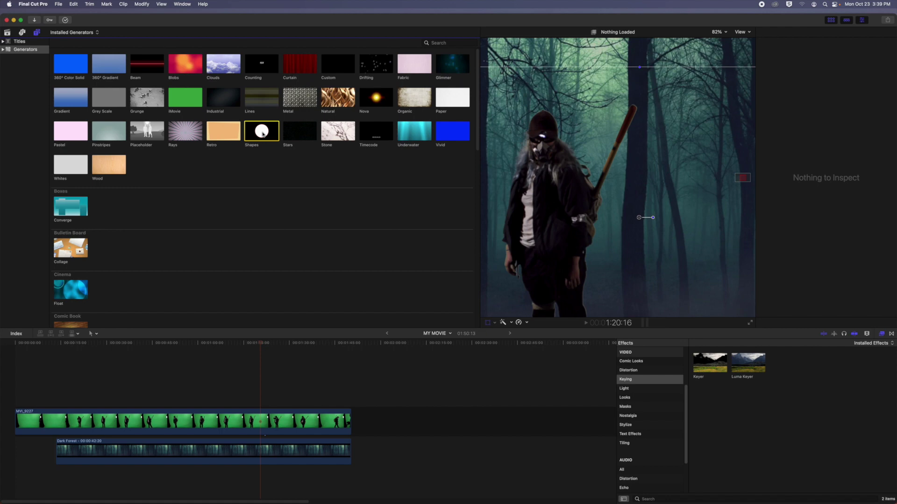
{"action": "key", "text": "q"}
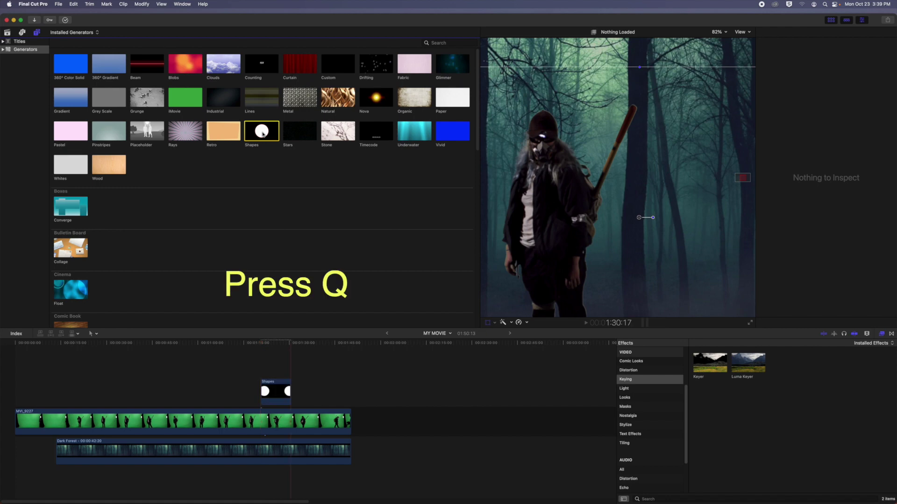
Restyle the generated shape as an Arrow with a yellow fill and no outline.
{"action": "left_click", "coordinate": [276, 361]}
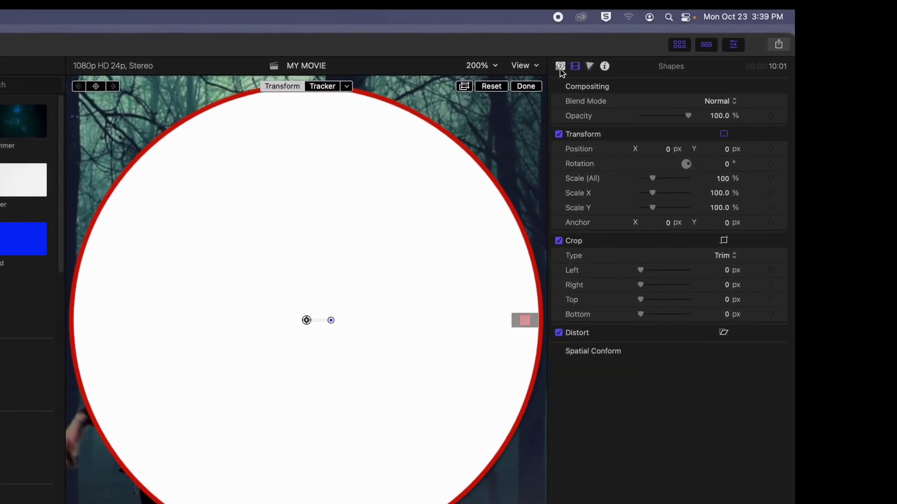
{"action": "left_click", "coordinate": [560, 66]}
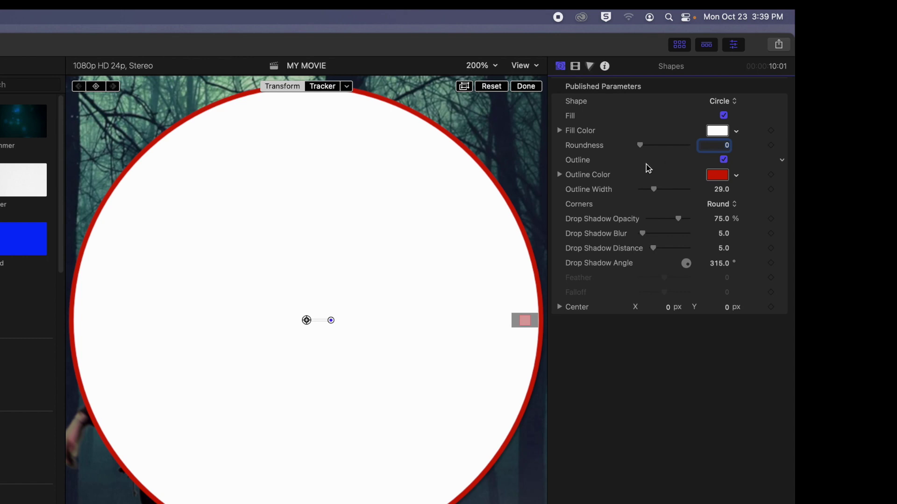
{"action": "left_click", "coordinate": [724, 160]}
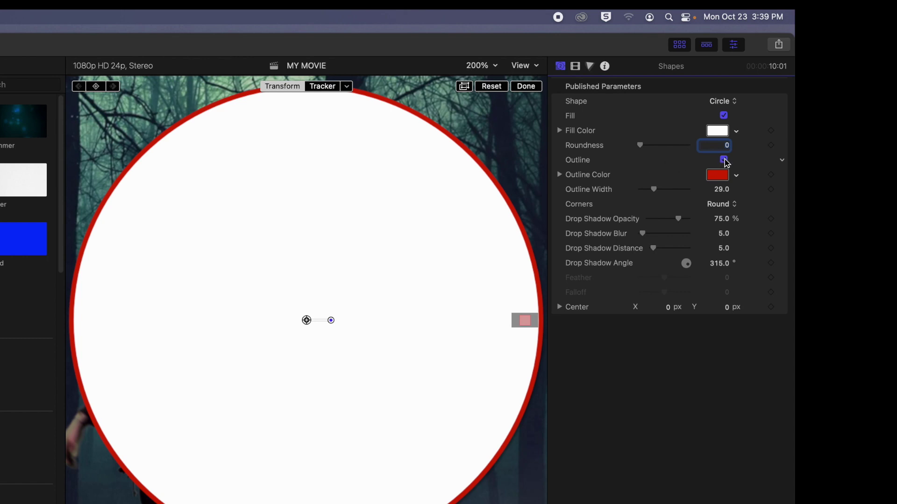
{"action": "left_click", "coordinate": [736, 132]}
{"action": "left_click_drag", "start_coordinate": [717, 150], "coordinate": [691, 158]}
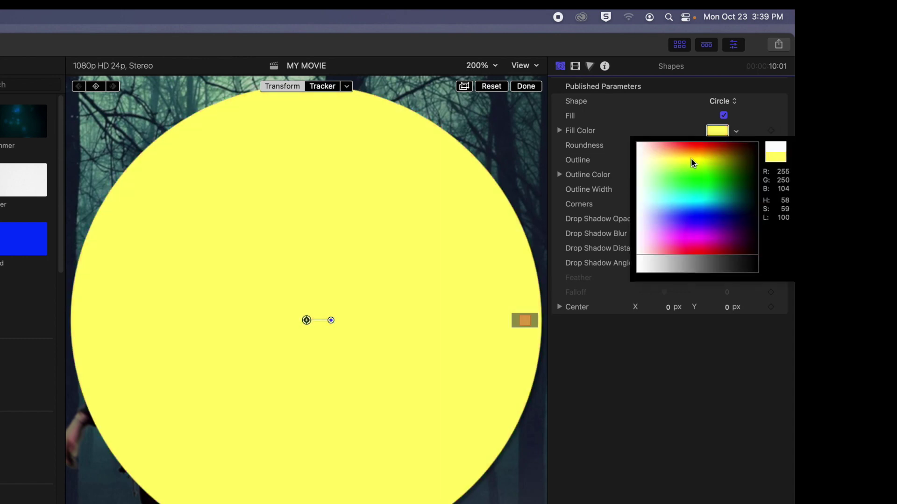
{"action": "key", "text": "Escape"}
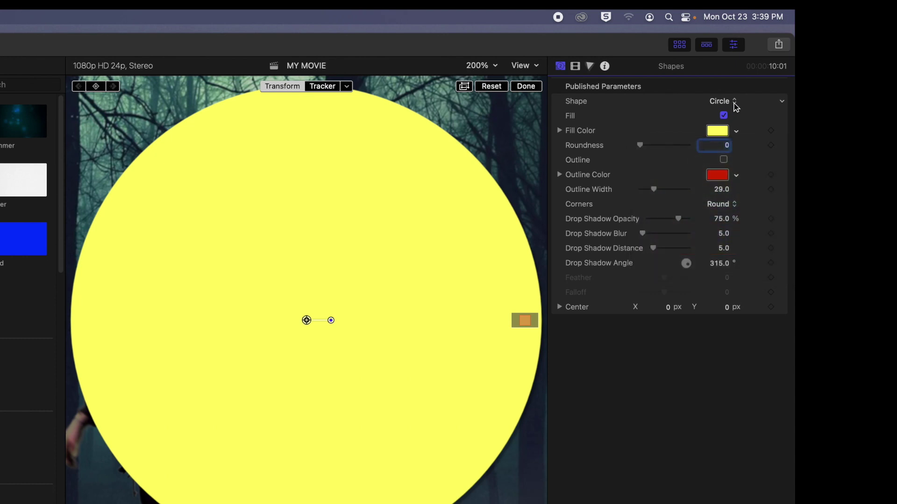
{"action": "left_click", "coordinate": [733, 101]}
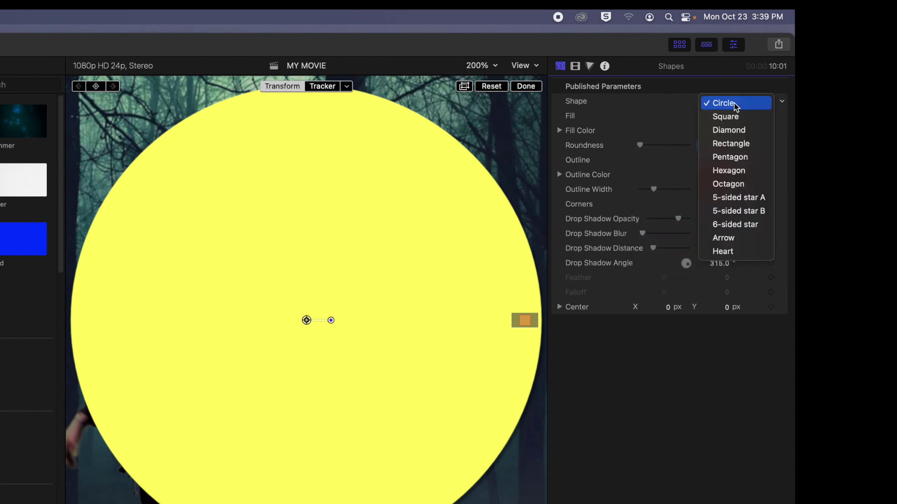
{"action": "left_click", "coordinate": [729, 239]}
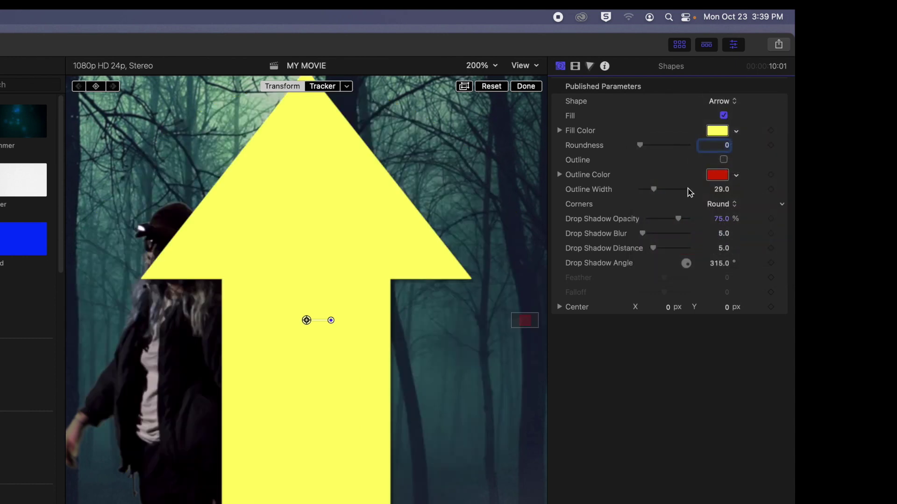
Scale the arrow to 22%, rotate it about 72.6°, and place it so it points at the tip of the man's bat.
{"action": "left_click", "coordinate": [576, 67]}
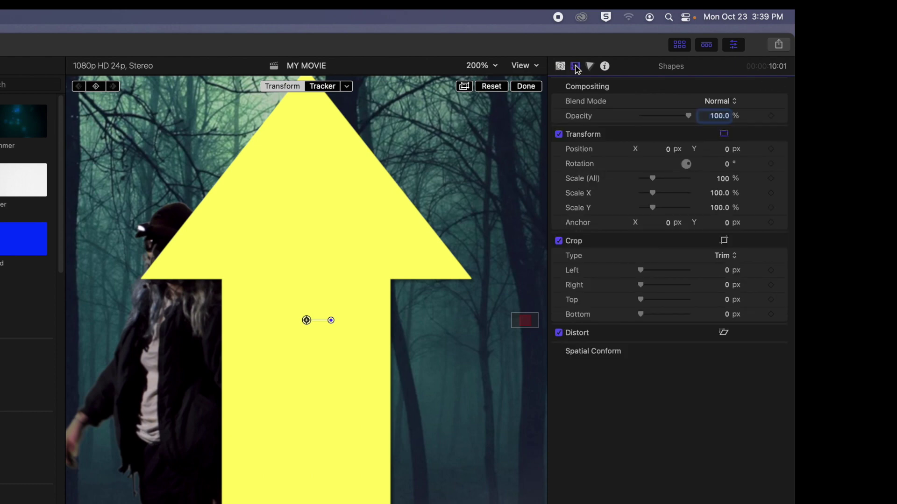
{"action": "left_click_drag", "start_coordinate": [653, 180], "coordinate": [643, 185]}
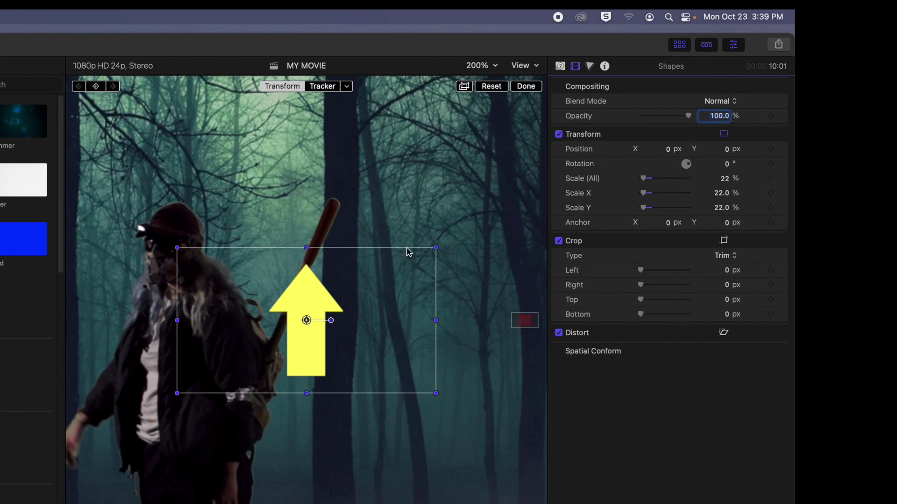
{"action": "left_click_drag", "start_coordinate": [332, 321], "coordinate": [340, 226]}
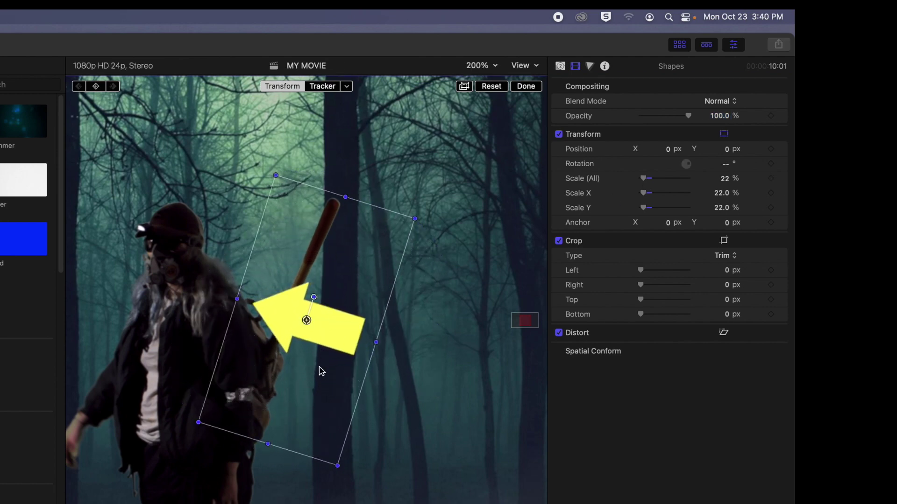
{"action": "left_click_drag", "start_coordinate": [320, 371], "coordinate": [413, 274]}
Add the default transition to both ends of the Shapes clip and play back the arrow's fade-in.
{"action": "key", "text": "space"}
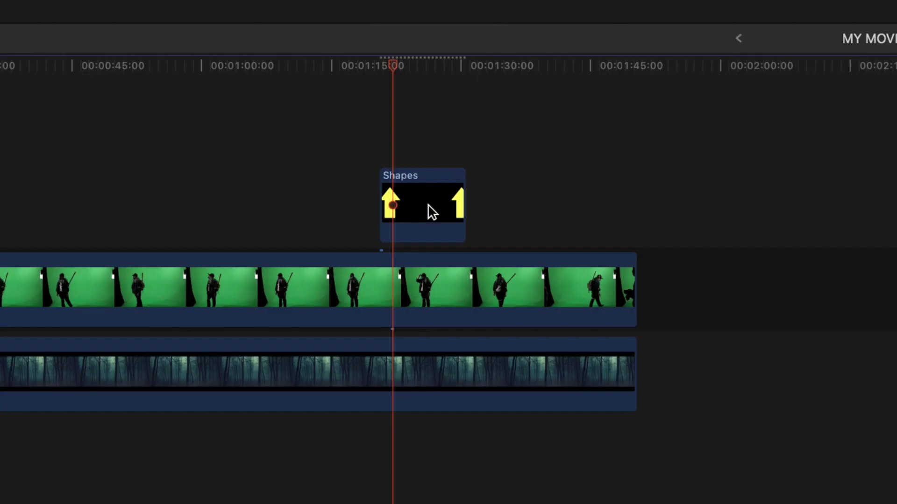
{"action": "left_click", "coordinate": [428, 205]}
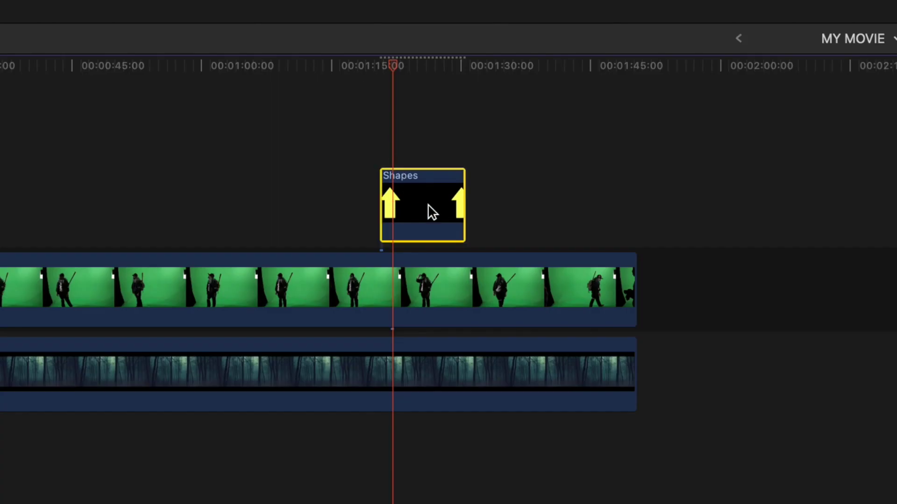
{"action": "key", "text": "super+t"}
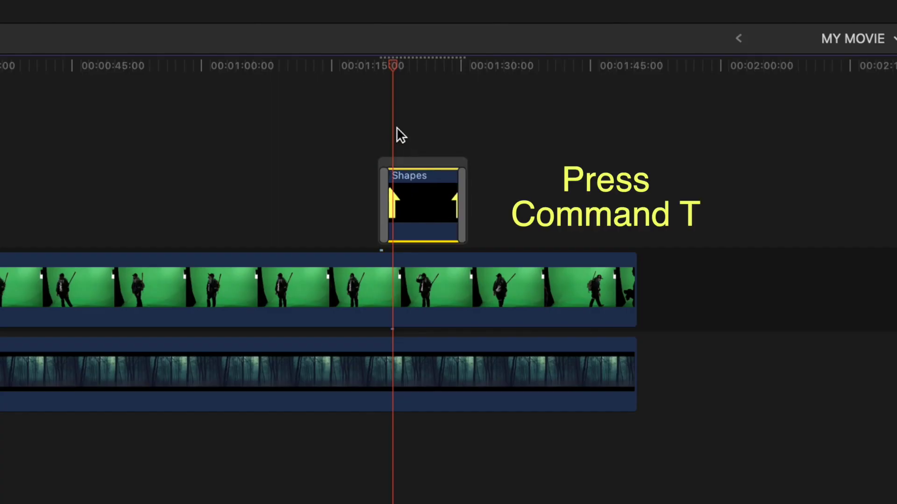
{"action": "left_click", "coordinate": [354, 110]}
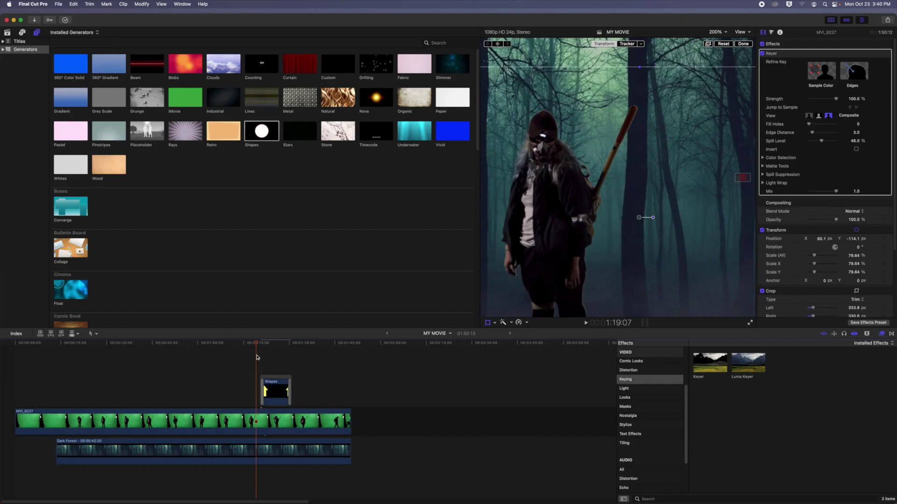
{"action": "key", "text": "space"}
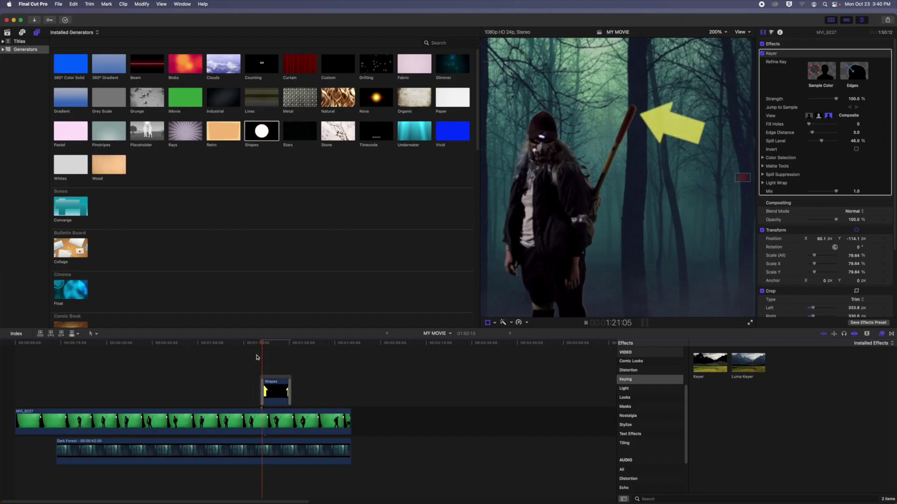
Add a Basic Title above the Shapes clip and place its text on the arrow, rotated about -16.4°.
{"action": "key", "text": "shift+t"}
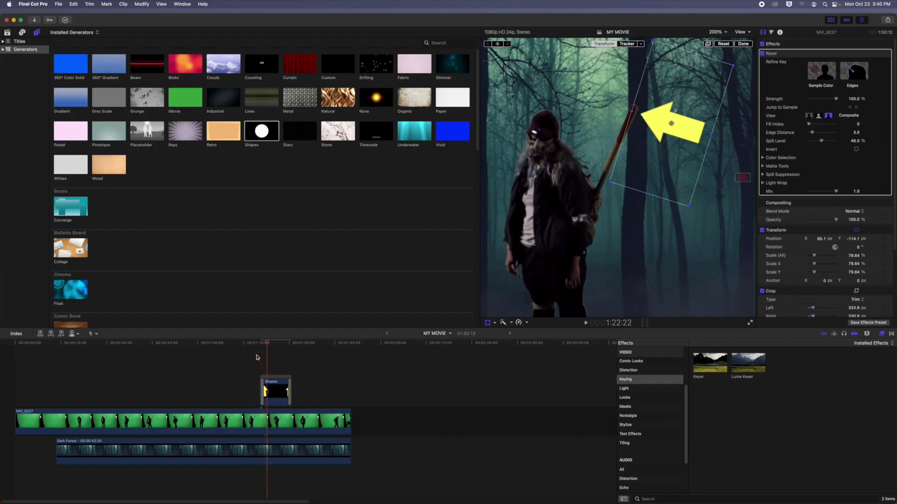
{"action": "key", "text": "ctrl+t"}
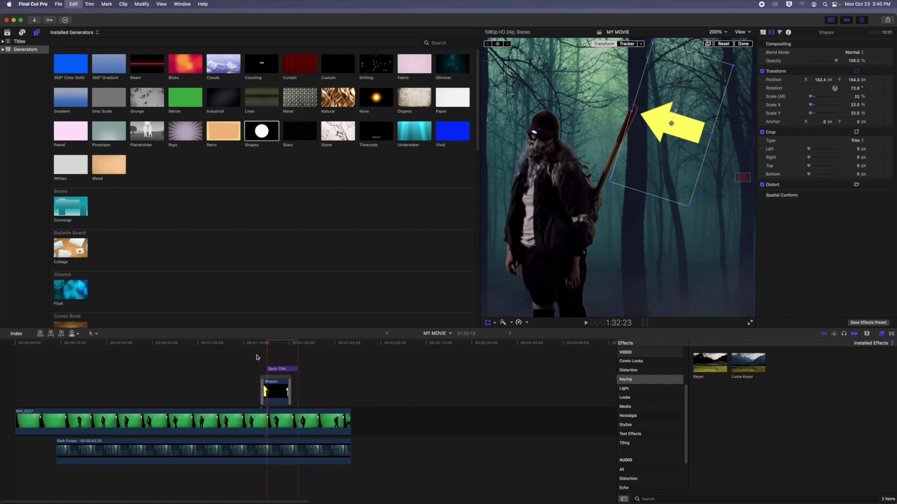
{"action": "left_click", "coordinate": [280, 356]}
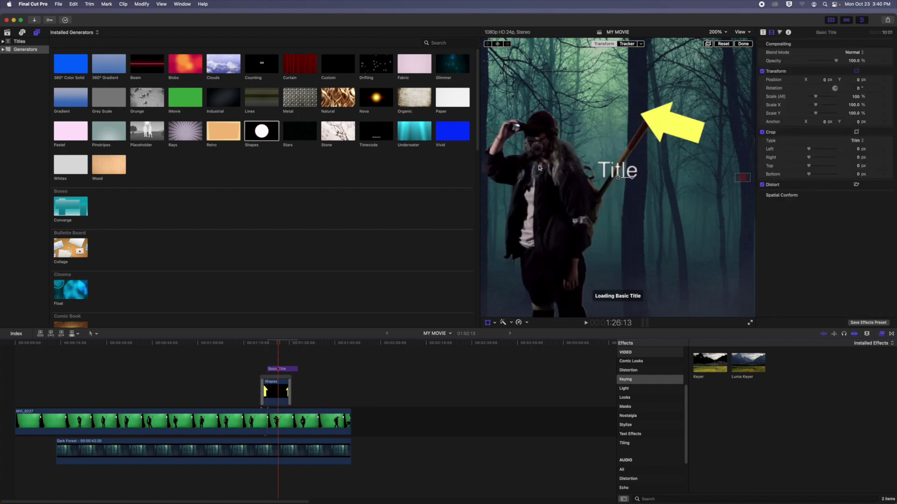
{"action": "left_click_drag", "start_coordinate": [619, 179], "coordinate": [688, 136]}
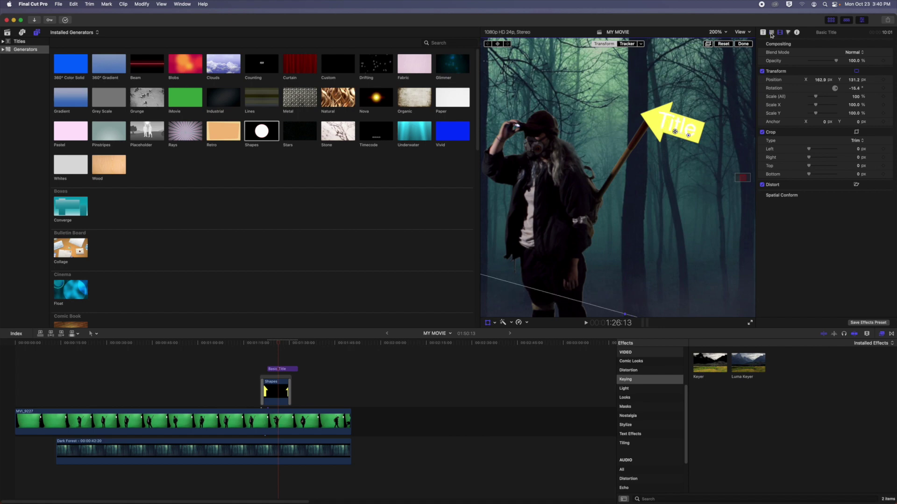
Set the face color of the Basic Title's text to black.
{"action": "left_click", "coordinate": [772, 33]}
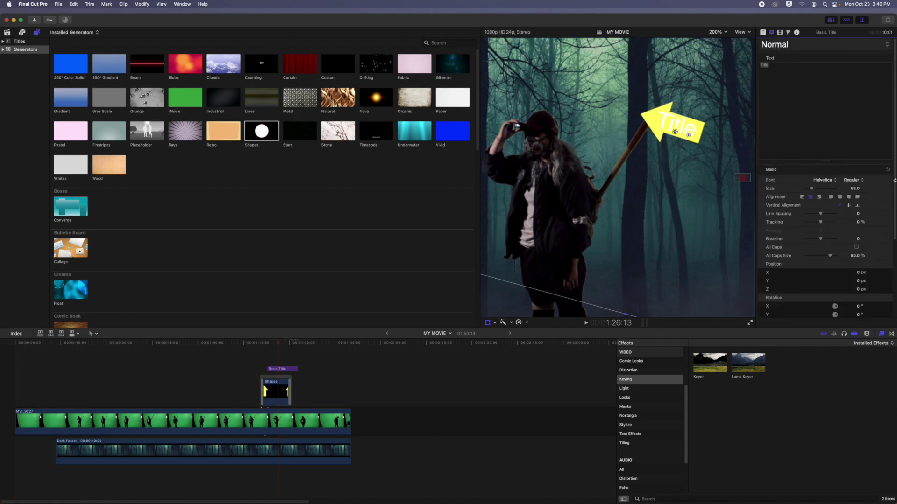
{"action": "scroll", "coordinate": [894, 136], "scroll_direction": "down", "scroll_amount": 5}
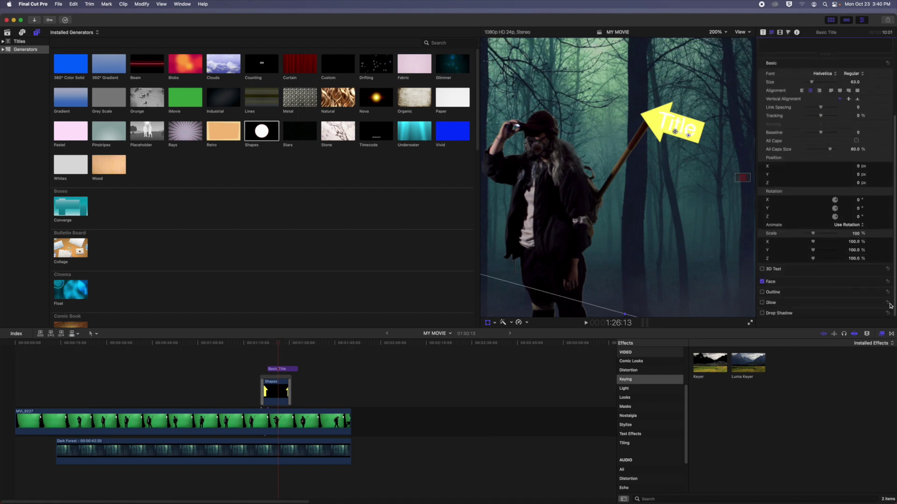
{"action": "left_click", "coordinate": [881, 282]}
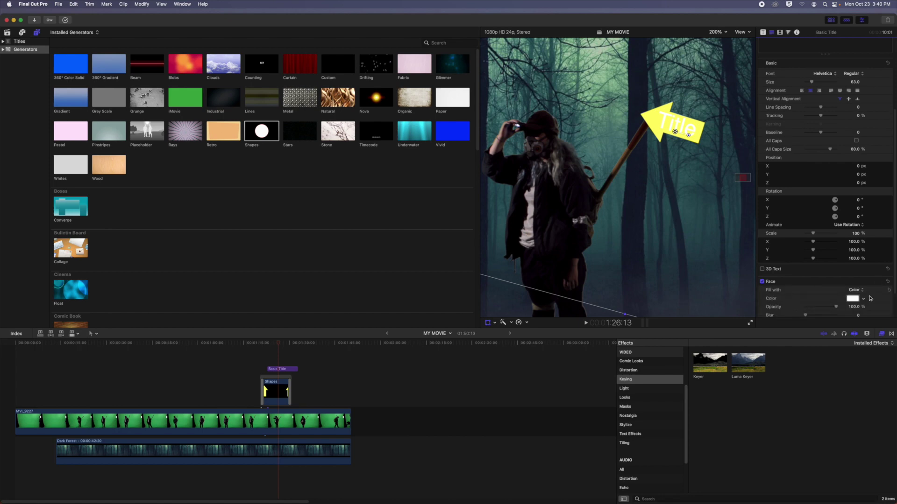
{"action": "left_click", "coordinate": [863, 302]}
{"action": "left_click", "coordinate": [874, 378]}
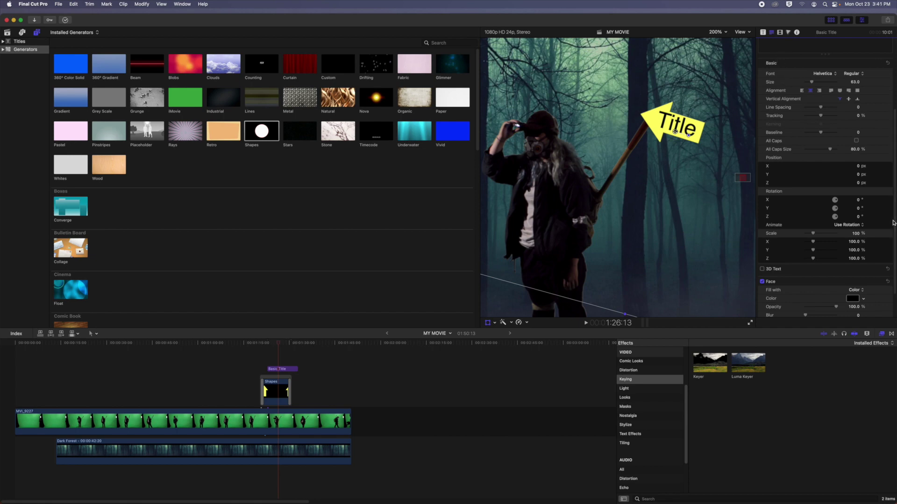
Replace the title text with "HERE" and reduce its size to fit inside the arrow.
{"action": "scroll", "coordinate": [895, 124], "scroll_direction": "up", "scroll_amount": 5}
{"action": "left_click_drag", "start_coordinate": [775, 67], "coordinate": [757, 62]}
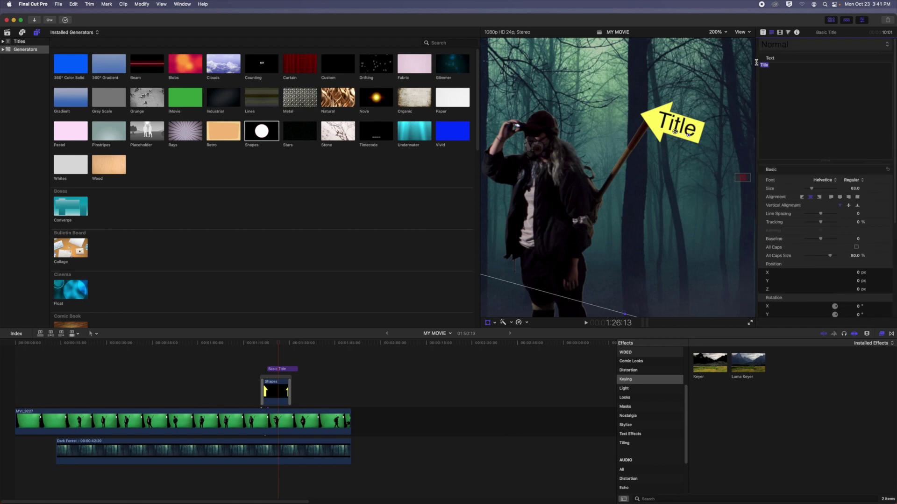
{"action": "type", "text": "HERE"}
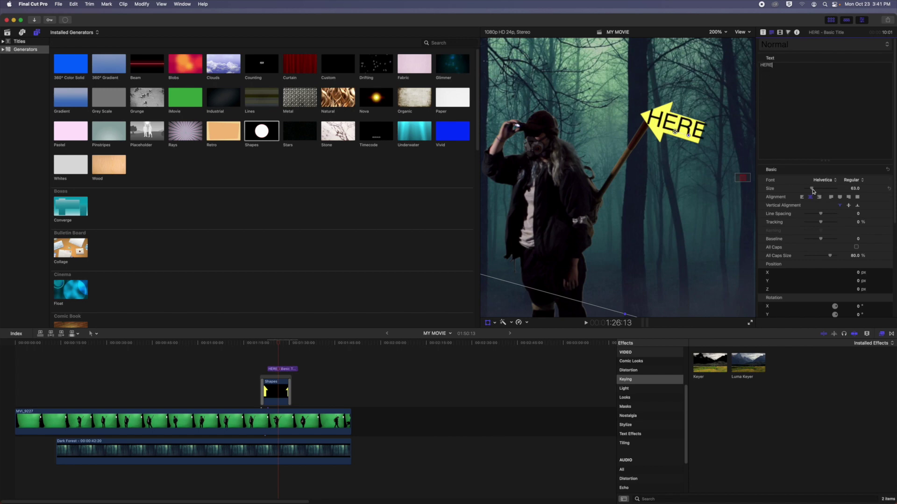
{"action": "left_click_drag", "start_coordinate": [812, 190], "coordinate": [810, 191]}
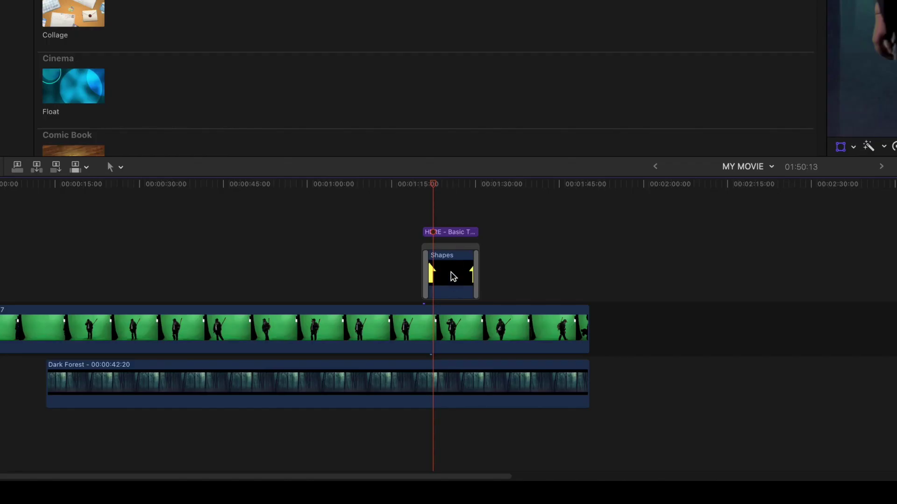
Duplicate the Shapes clip to about 1:37 on the timeline and squeeze the copied arrow to make it thinner.
{"action": "left_click", "coordinate": [276, 393]}
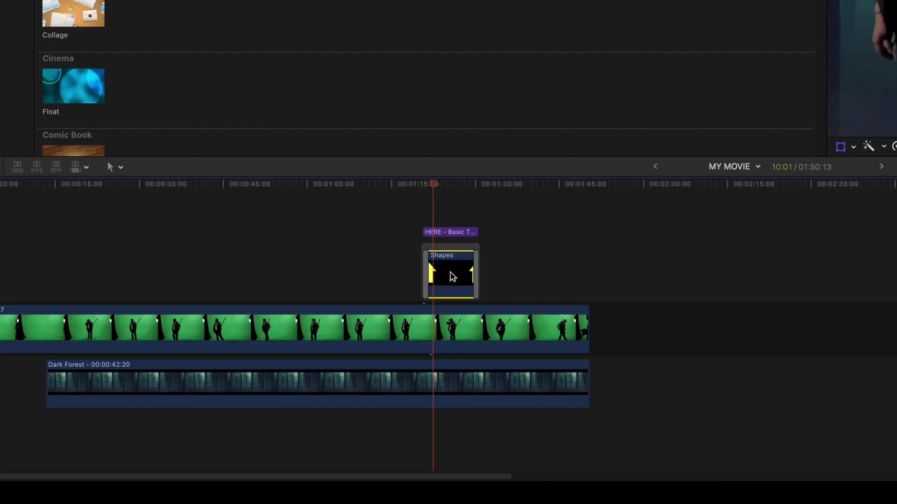
{"action": "left_click_drag", "start_coordinate": [452, 277], "coordinate": [549, 281]}
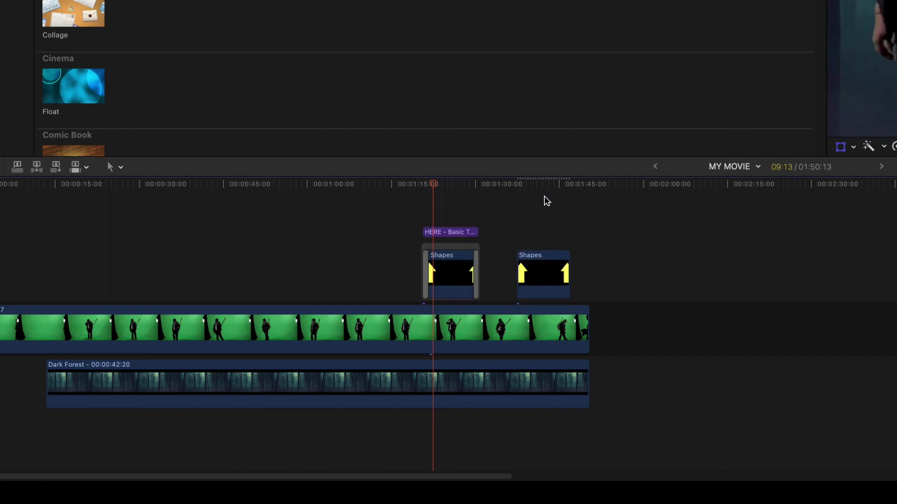
{"action": "left_click", "coordinate": [543, 201]}
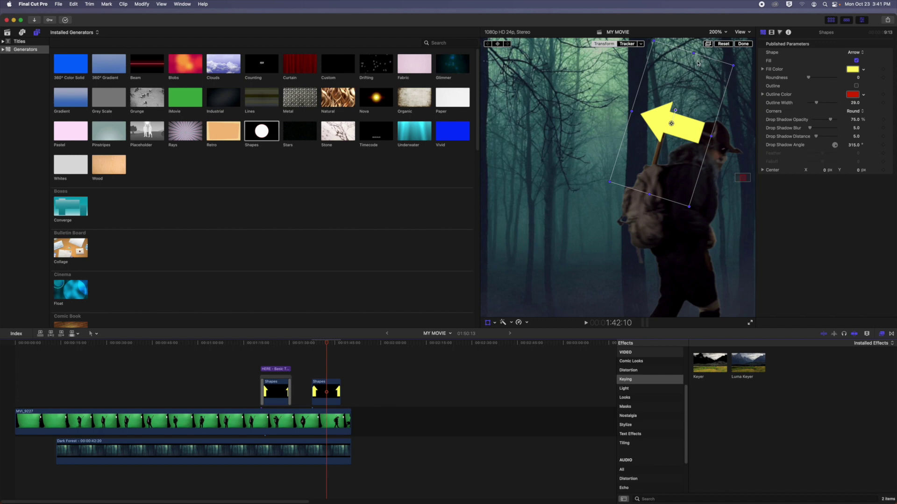
{"action": "left_click_drag", "start_coordinate": [693, 54], "coordinate": [684, 79]}
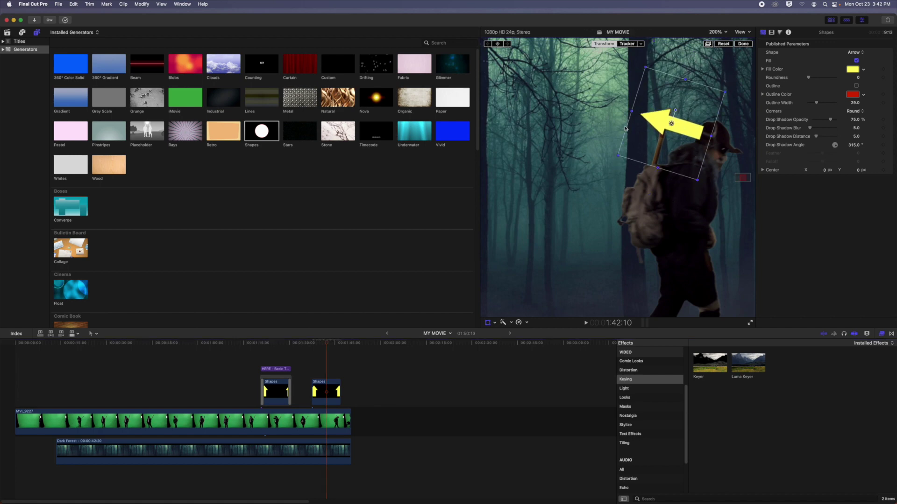
Stretch the copied arrow into a long thin one, then rotate, move and shorten it so it points up at the hiker's cap.
{"action": "left_click_drag", "start_coordinate": [631, 111], "coordinate": [547, 71]}
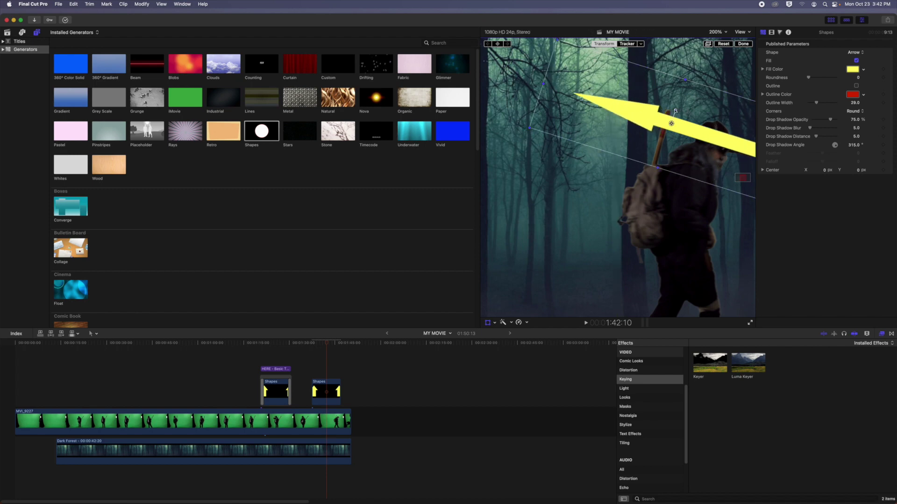
{"action": "left_click_drag", "start_coordinate": [675, 111], "coordinate": [621, 163]}
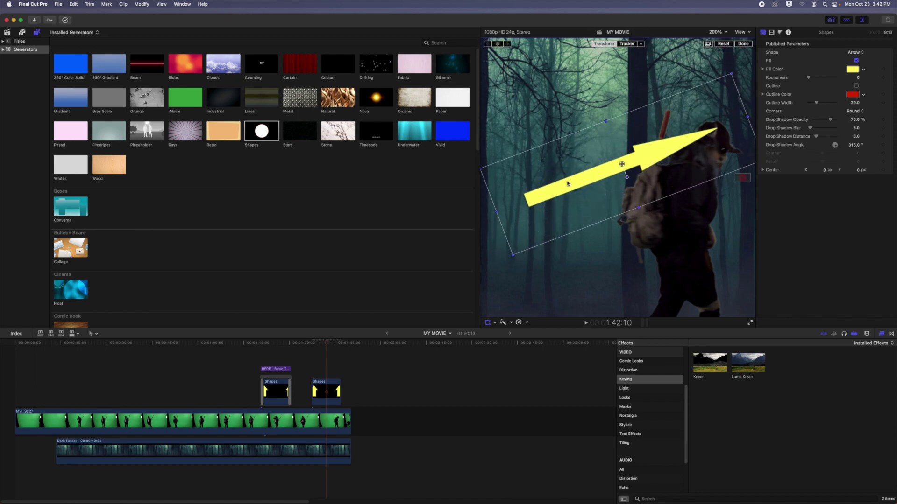
{"action": "left_click_drag", "start_coordinate": [498, 213], "coordinate": [552, 191]}
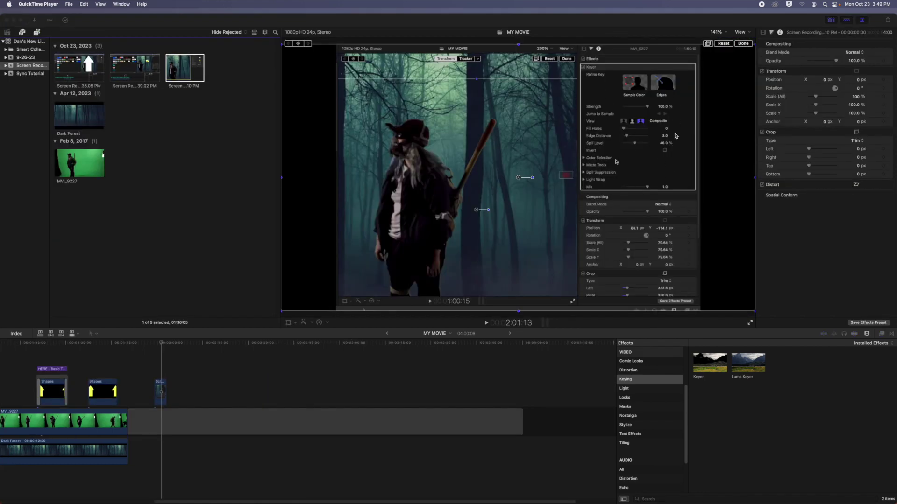
Add a Shapes generator above the screen recording clip near 1:59 on the timeline and match it to that clip's length.
{"action": "left_click", "coordinate": [37, 33]}
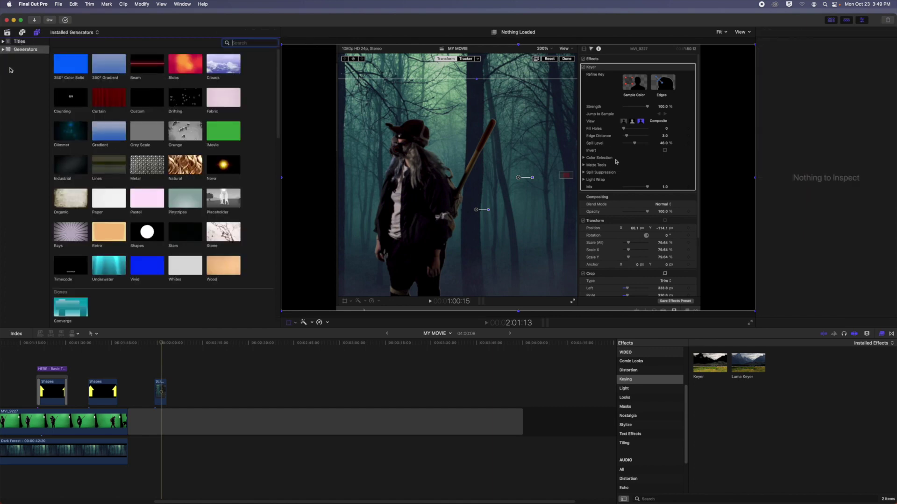
{"action": "left_click", "coordinate": [144, 233]}
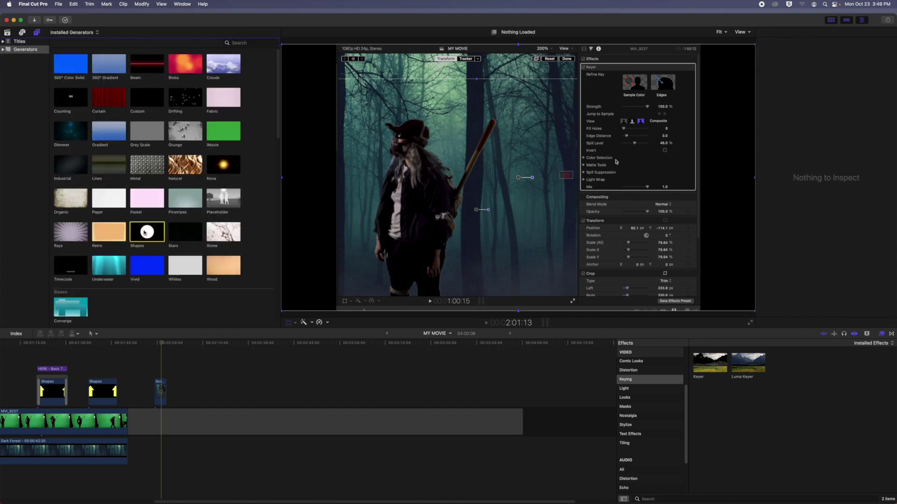
{"action": "key", "text": "q"}
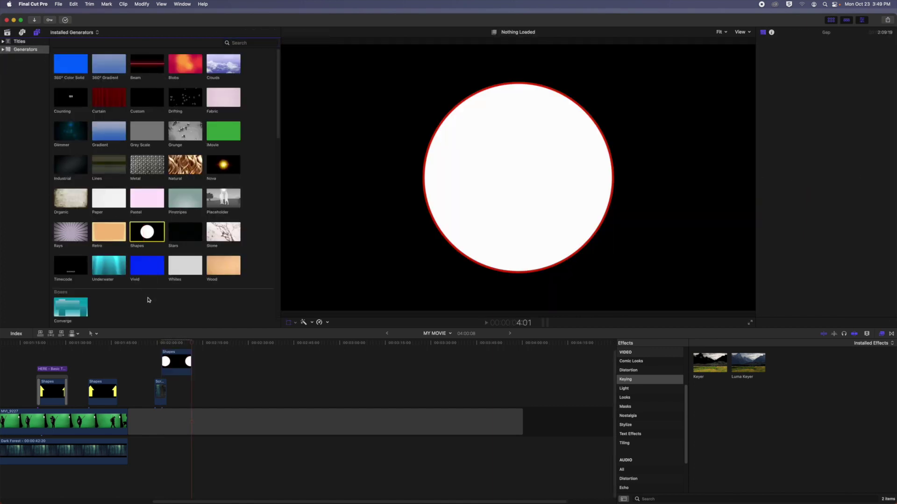
{"action": "left_click", "coordinate": [155, 344]}
{"action": "left_click_drag", "start_coordinate": [174, 360], "coordinate": [166, 360]}
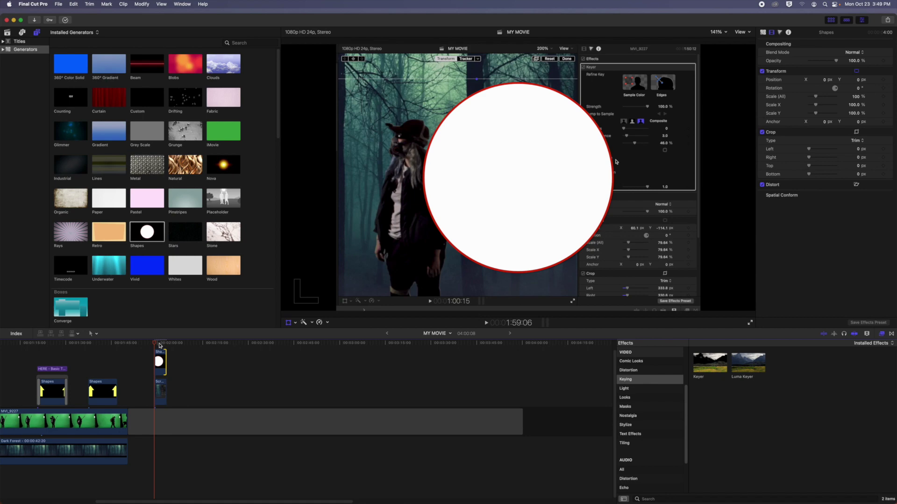
Set the new Shapes clip's shape to Square, trying Rectangle first.
{"action": "left_click", "coordinate": [159, 344]}
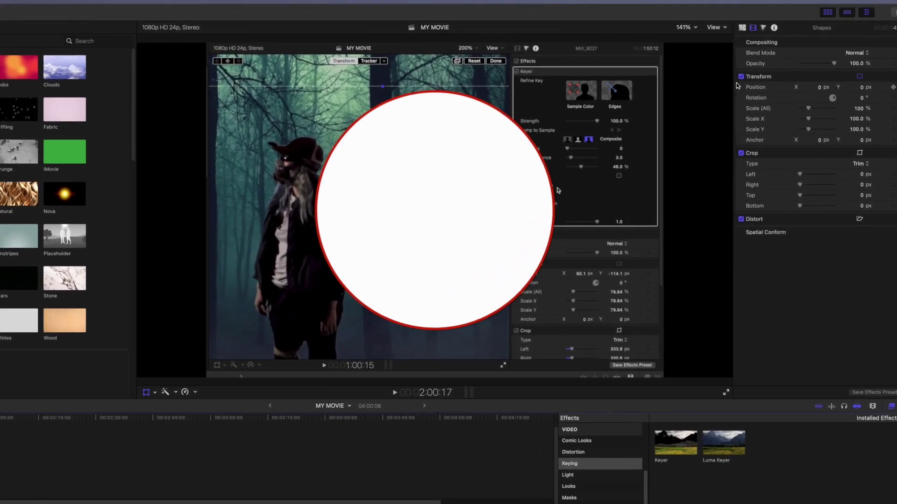
{"action": "left_click", "coordinate": [741, 28]}
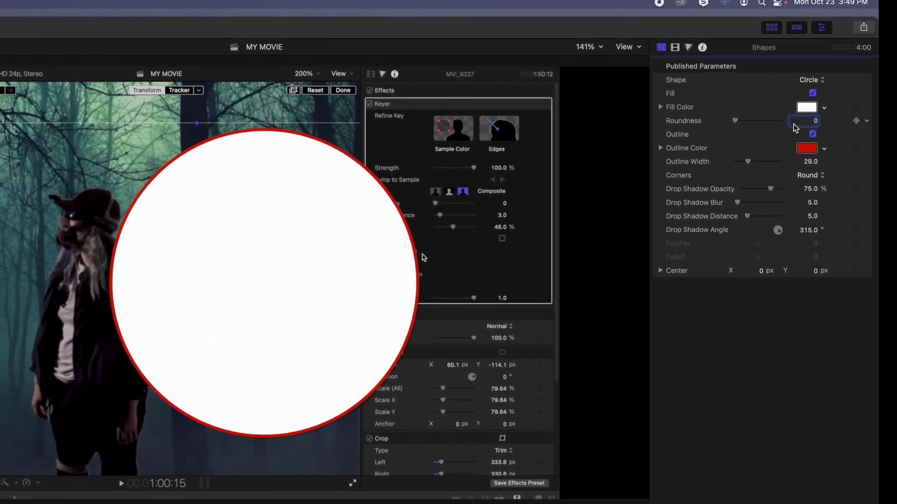
{"action": "left_click", "coordinate": [816, 80]}
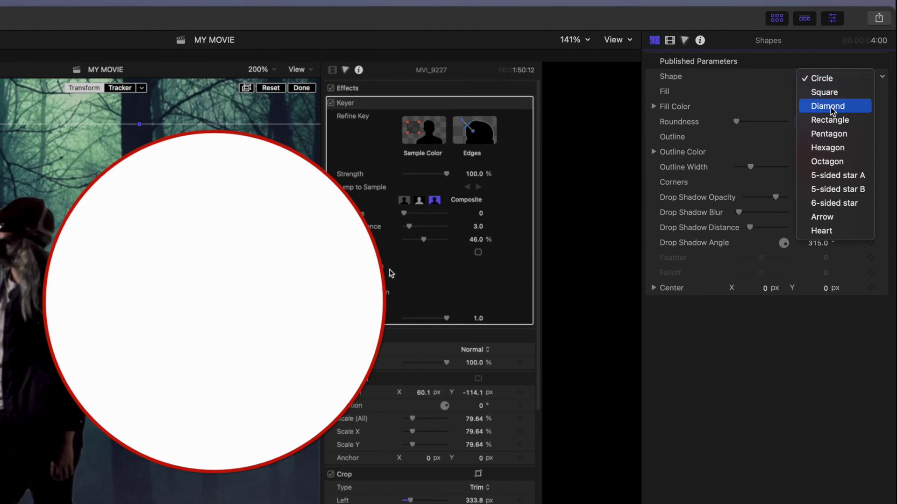
{"action": "left_click", "coordinate": [831, 121]}
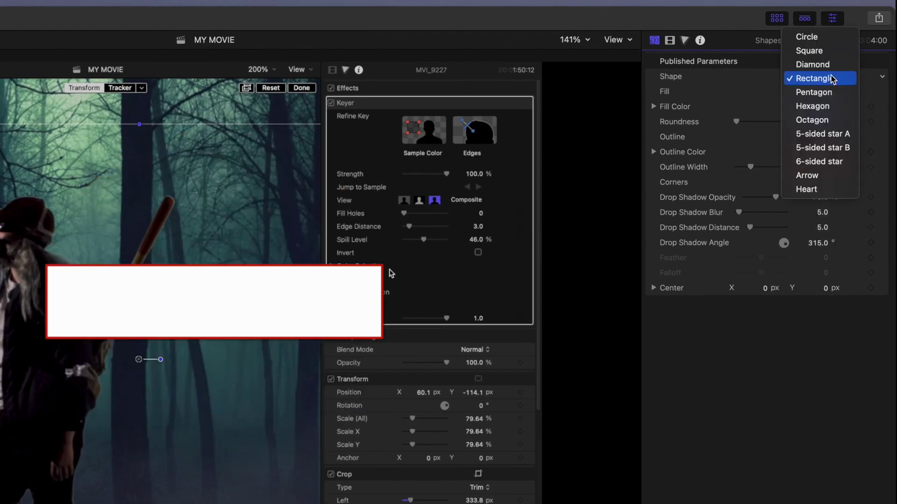
{"action": "left_click", "coordinate": [832, 78]}
{"action": "left_click", "coordinate": [820, 52]}
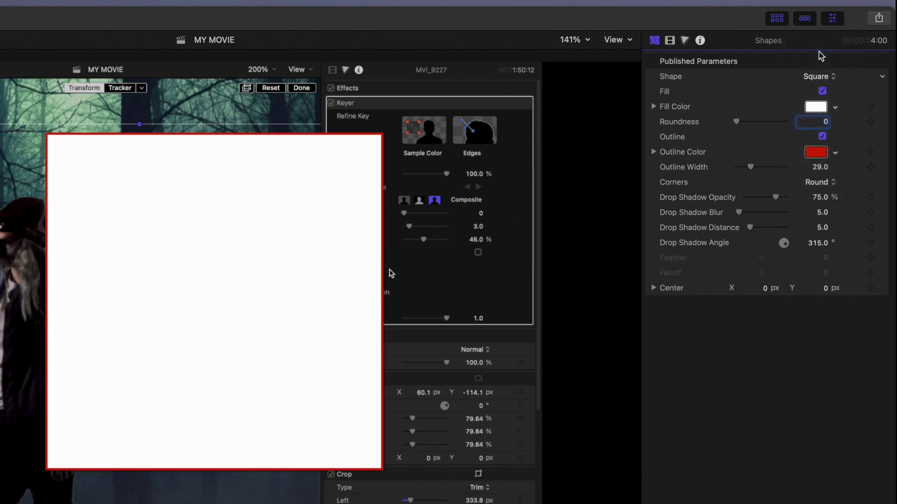
Turn off the square's fill and style it with a yellow outline, outline width 36.31 and roundness 5.28.
{"action": "left_click", "coordinate": [822, 91]}
{"action": "left_click", "coordinate": [835, 153]}
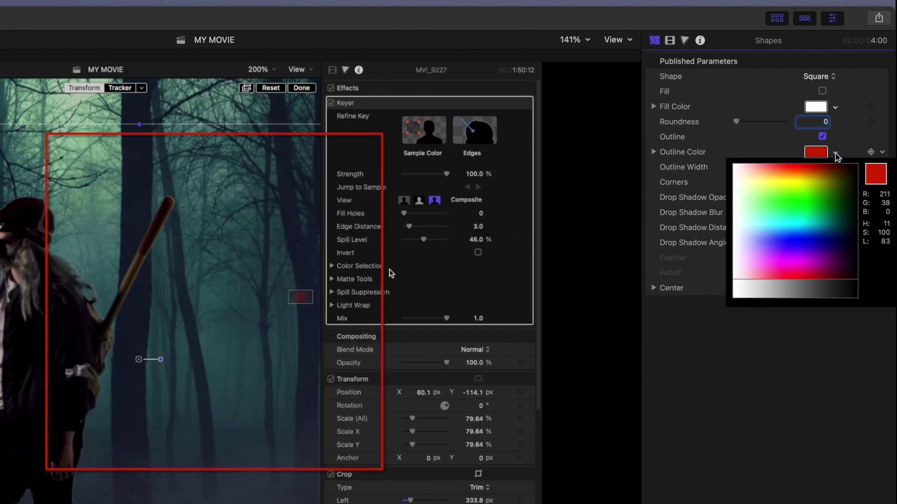
{"action": "left_click", "coordinate": [798, 186]}
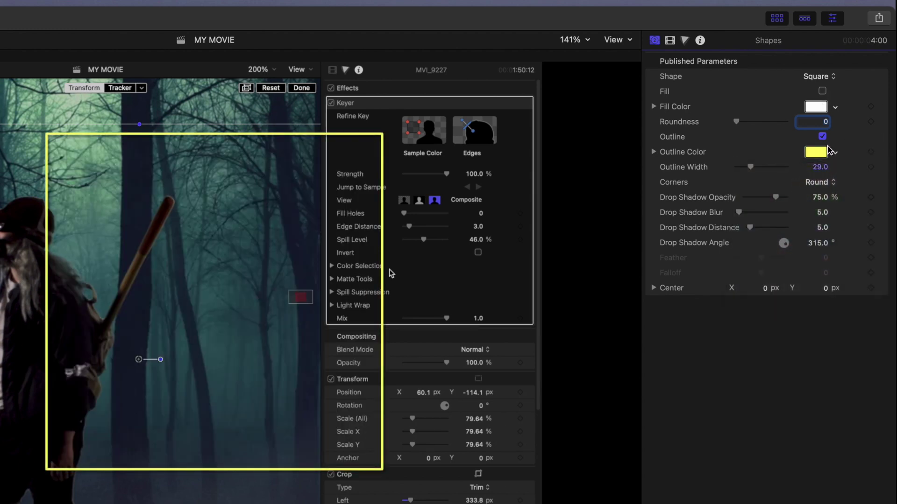
{"action": "left_click_drag", "start_coordinate": [750, 166], "coordinate": [754, 167]}
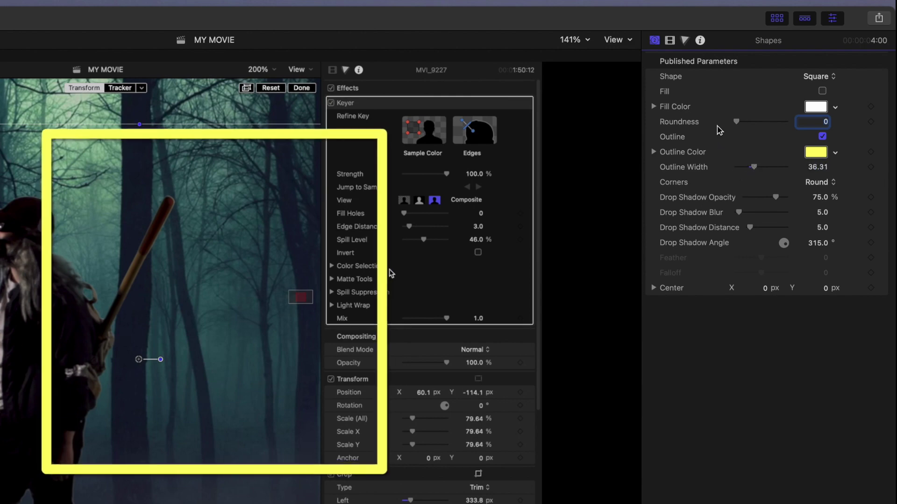
{"action": "left_click_drag", "start_coordinate": [737, 125], "coordinate": [738, 126]}
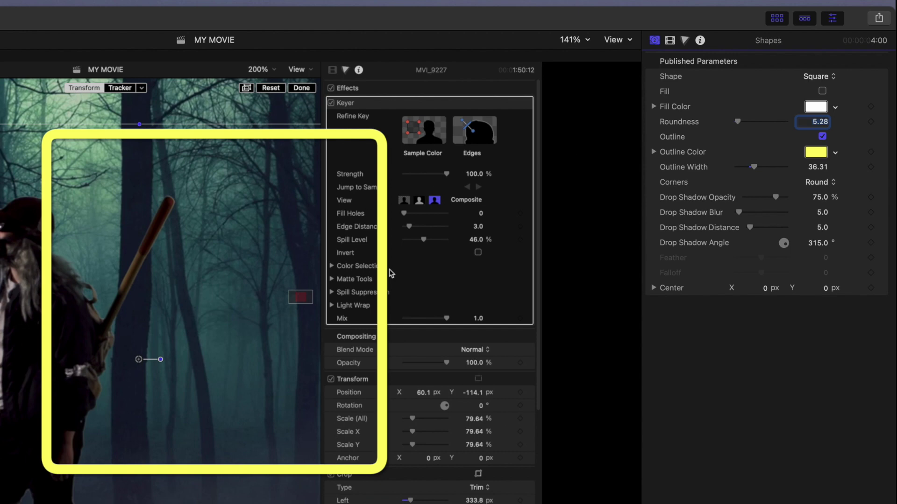
Transform the yellow square, moving and resizing it so it frames the Keyer settings in the screen recording.
{"action": "left_click", "coordinate": [389, 269]}
{"action": "key", "text": "shift+t"}
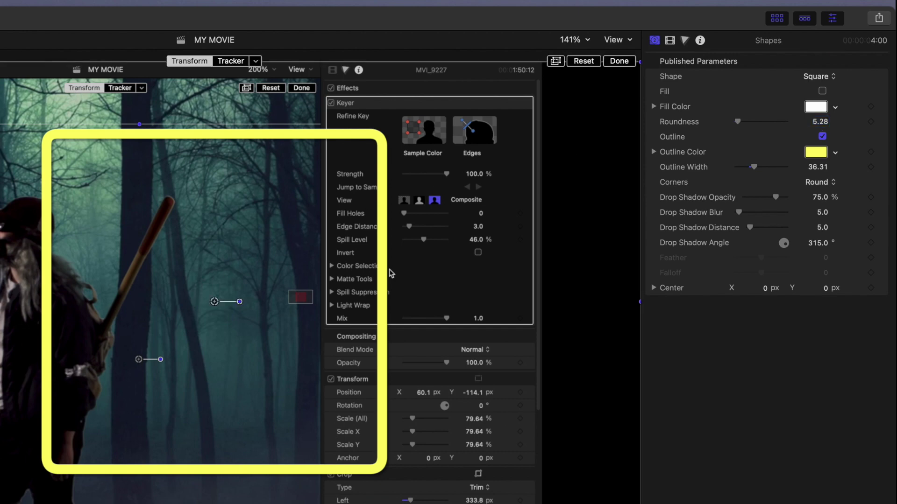
{"action": "left_click_drag", "start_coordinate": [215, 301], "coordinate": [381, 251]}
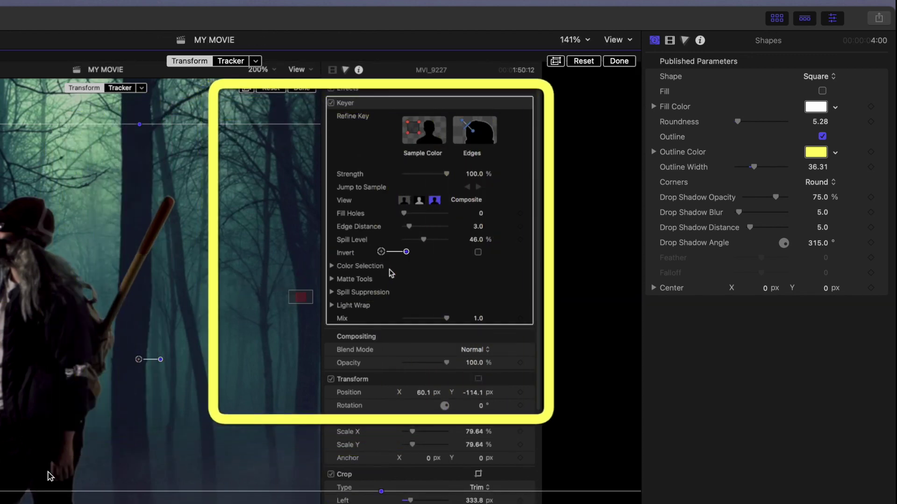
{"action": "left_click_drag", "start_coordinate": [0, 492], "coordinate": [63, 430]}
{"action": "left_click_drag", "start_coordinate": [381, 251], "coordinate": [418, 210]}
{"action": "left_click_drag", "start_coordinate": [100, 213], "coordinate": [151, 211]}
{"action": "left_click_drag", "start_coordinate": [417, 211], "coordinate": [430, 211]}
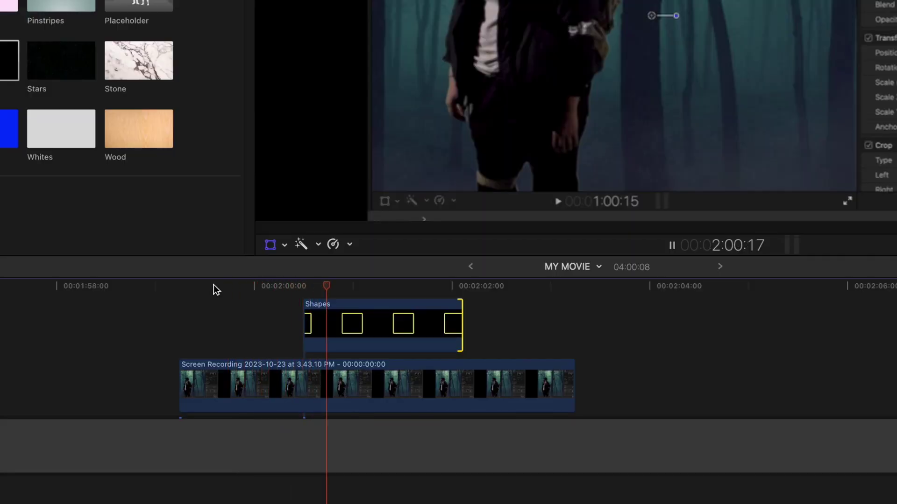
Add cross dissolves to both ends of the square's clip, shorten the closing one to 7 frames, and preview the fades.
{"action": "key", "text": "space"}
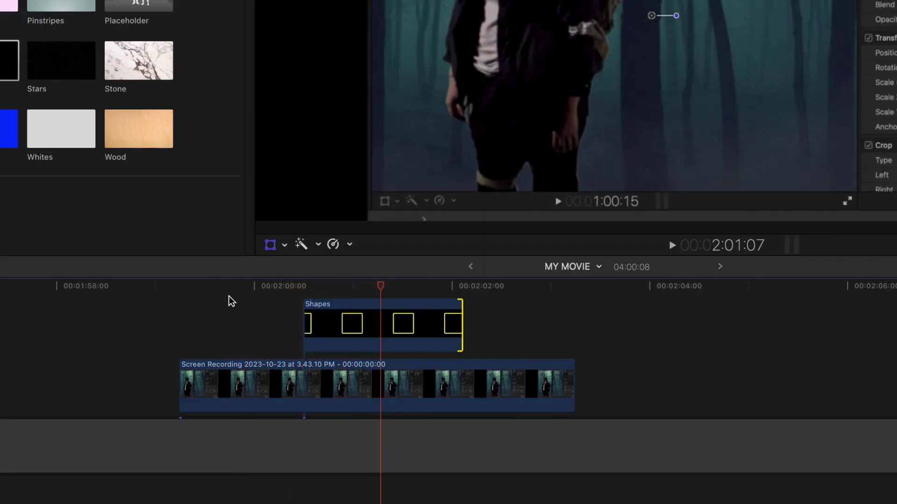
{"action": "left_click", "coordinate": [342, 325]}
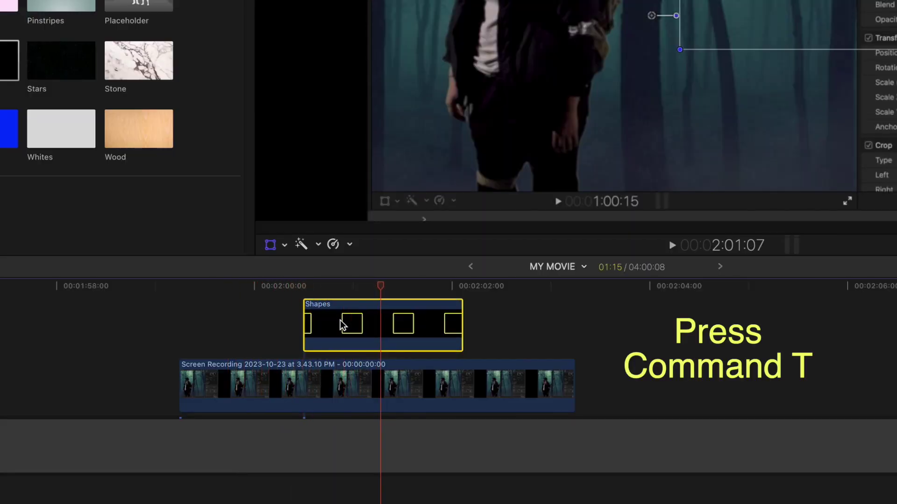
{"action": "key", "text": "cmd+t"}
{"action": "left_click_drag", "start_coordinate": [377, 317], "coordinate": [434, 315]}
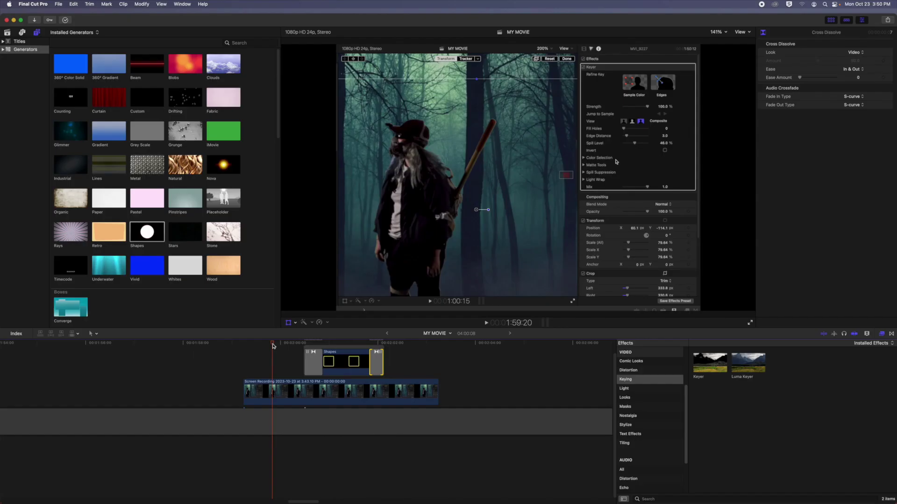
{"action": "key", "text": "space"}
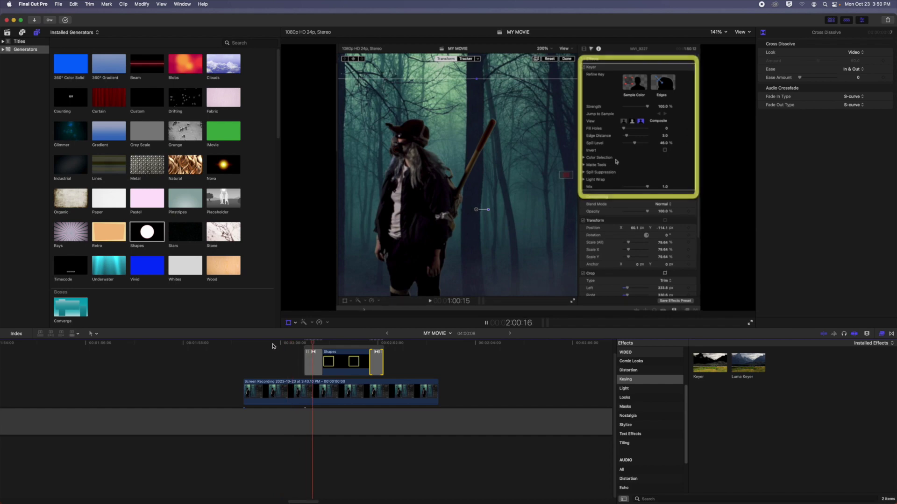
{"action": "key", "text": "space"}
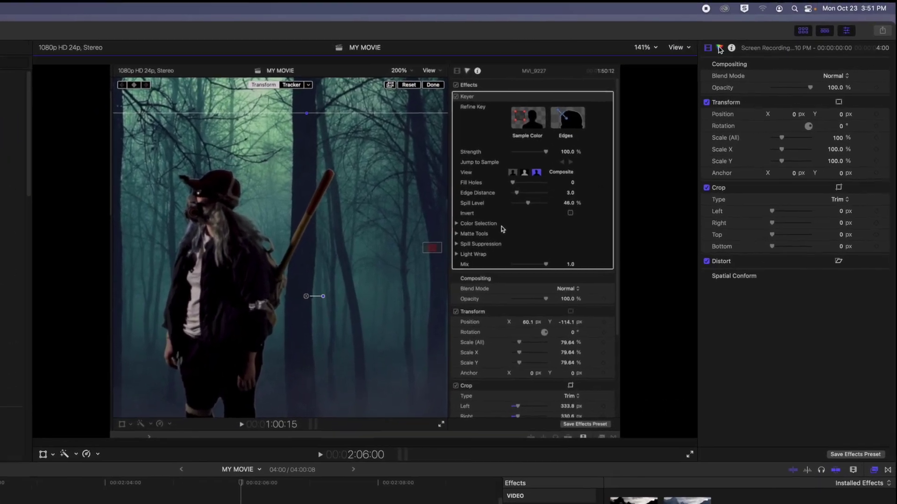
Add a Color Board correction with a shape mask to the screen recording clip at 2:06:00.
{"action": "left_click", "coordinate": [719, 48]}
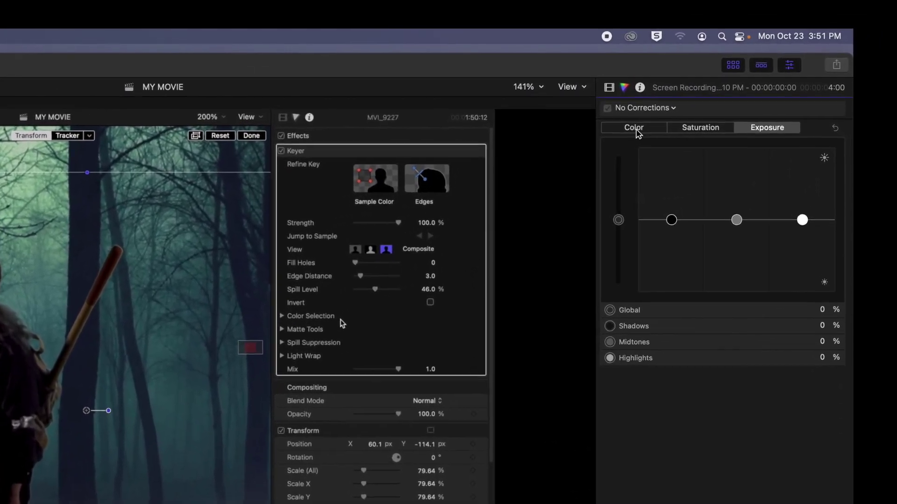
{"action": "left_click", "coordinate": [673, 106]}
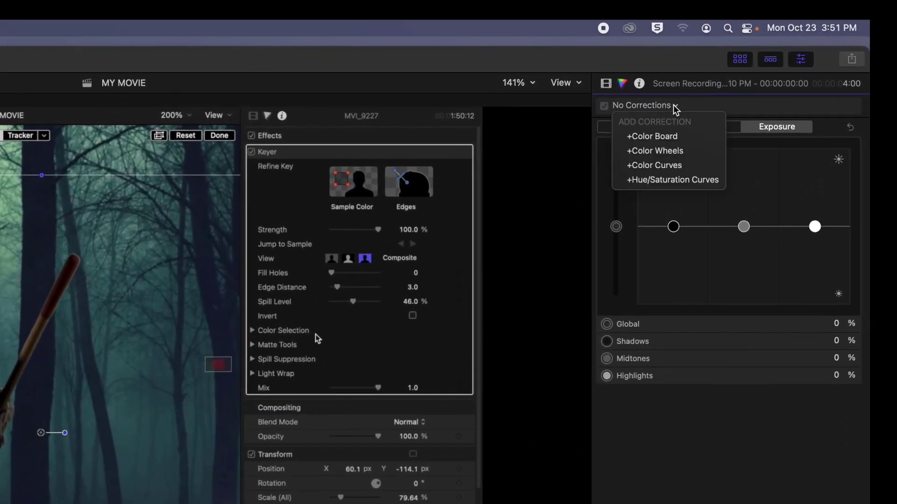
{"action": "left_click", "coordinate": [659, 137]}
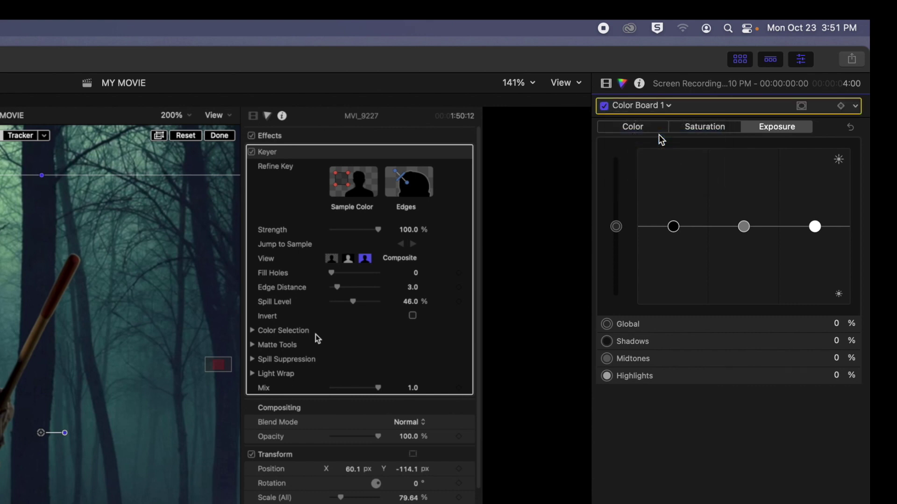
{"action": "left_click", "coordinate": [802, 106]}
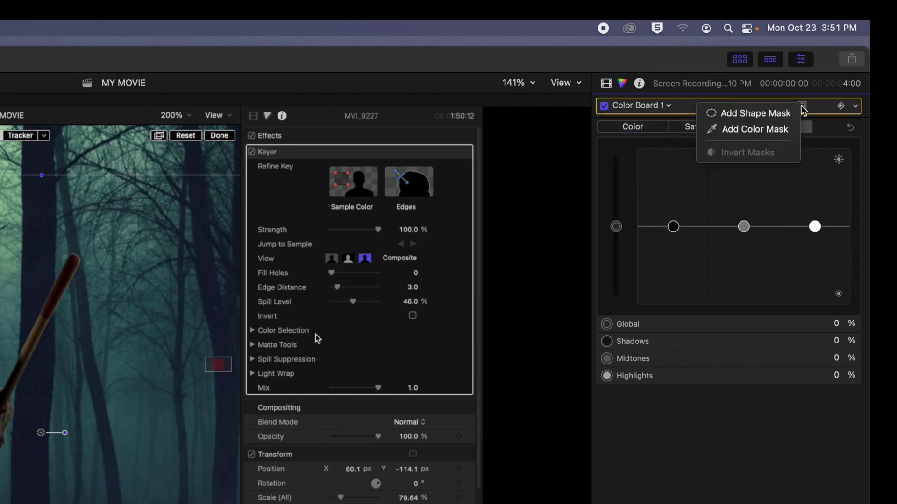
{"action": "left_click", "coordinate": [767, 117]}
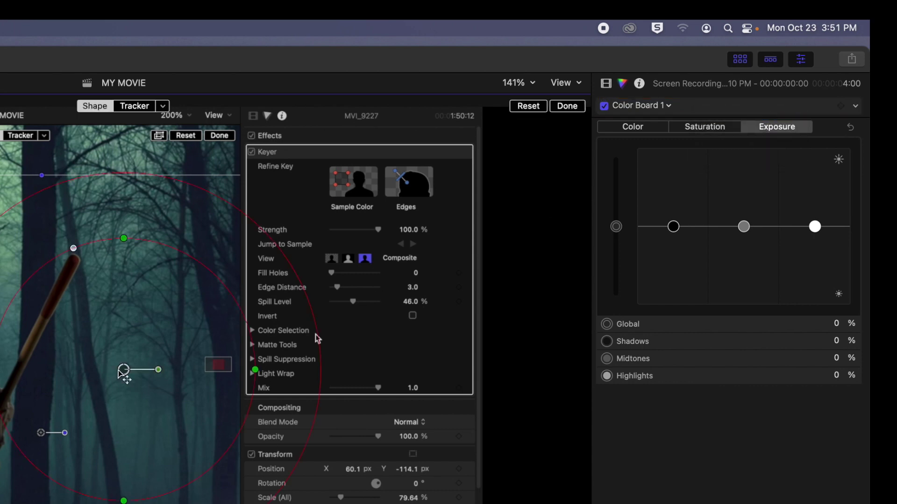
Reshape the mask into a rounded rectangle fitted around the Keyer settings and tighten its feathered outer edge.
{"action": "left_click_drag", "start_coordinate": [122, 370], "coordinate": [341, 316]}
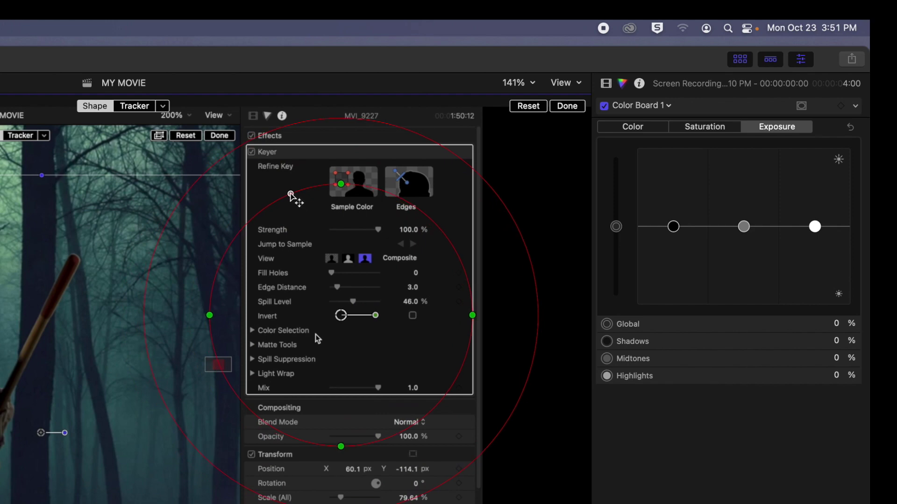
{"action": "left_click_drag", "start_coordinate": [291, 194], "coordinate": [230, 185]}
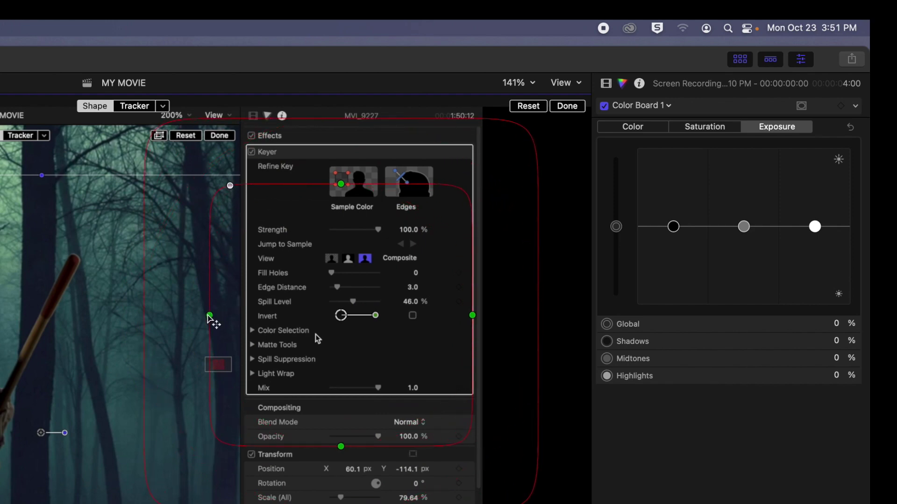
{"action": "left_click_drag", "start_coordinate": [342, 317], "coordinate": [360, 274]}
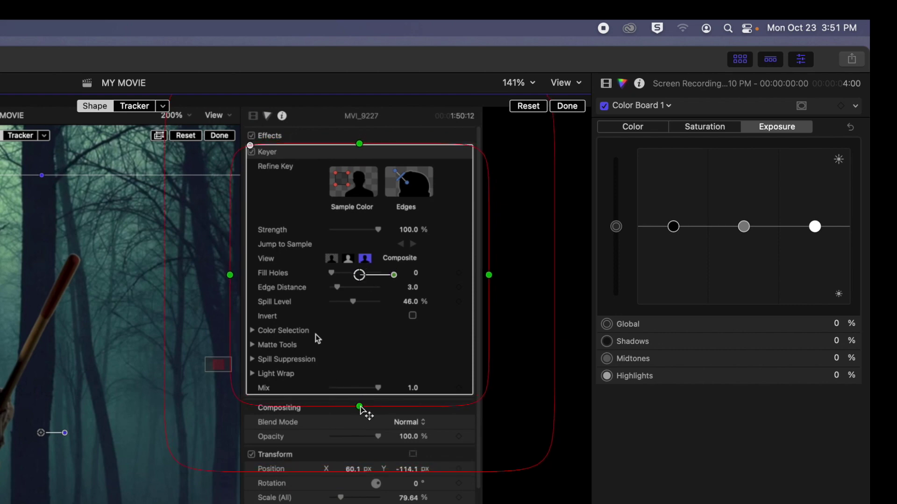
{"action": "mouse_move", "coordinate": [360, 407]}
{"action": "left_mouse_down"}
{"action": "mouse_move", "coordinate": [360, 392]}
{"action": "mouse_move", "coordinate": [359, 405]}
{"action": "left_mouse_up"}
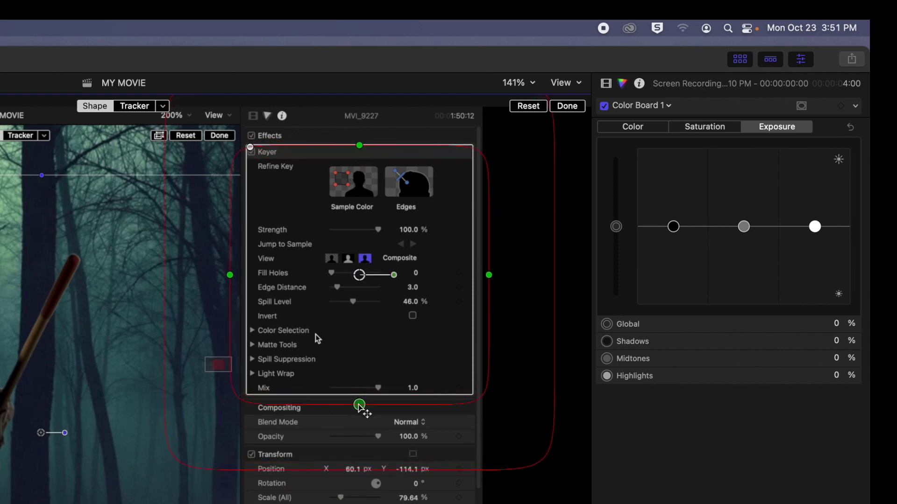
{"action": "left_click_drag", "start_coordinate": [230, 275], "coordinate": [241, 275]}
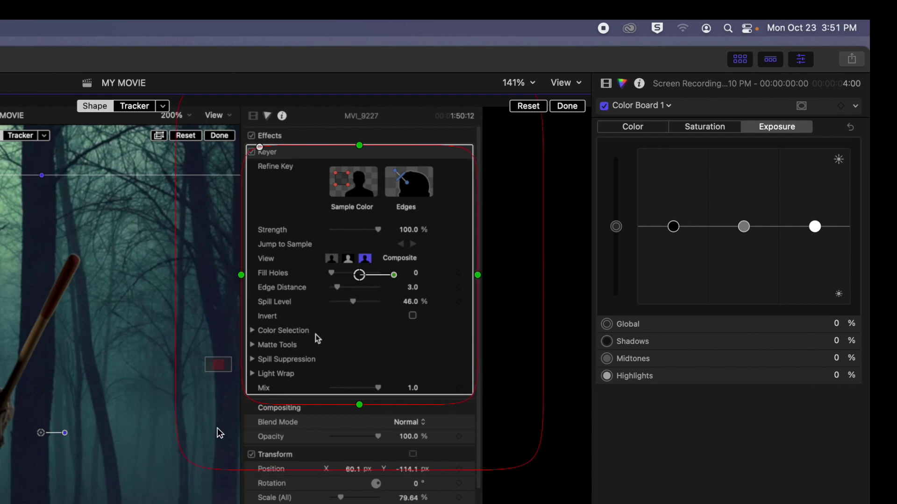
{"action": "left_click_drag", "start_coordinate": [195, 467], "coordinate": [243, 417]}
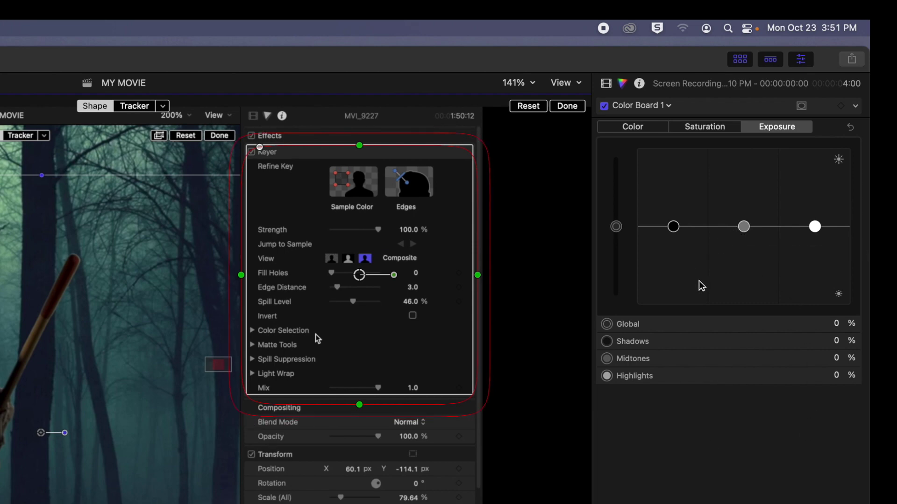
Tint the masked Keyer area by shifting the Color Board's Global color upward toward yellow, and preview the highlight.
{"action": "left_click", "coordinate": [637, 128]}
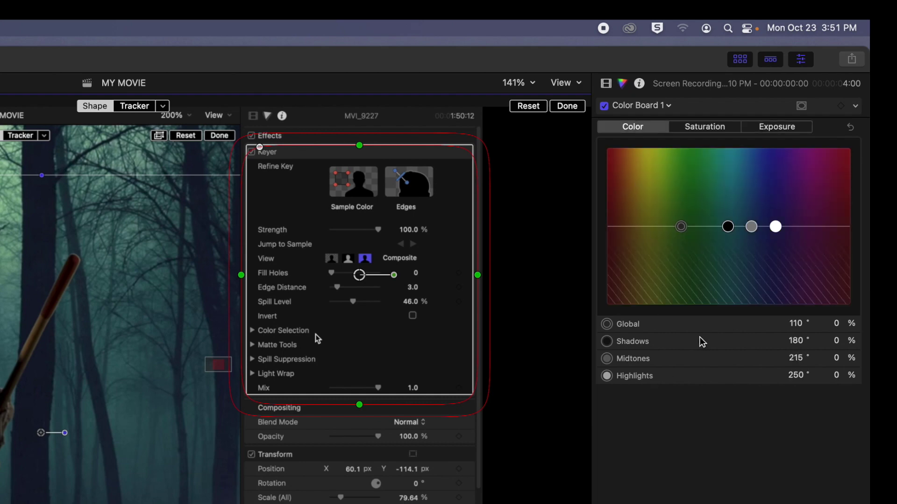
{"action": "left_click_drag", "start_coordinate": [681, 227], "coordinate": [661, 195]}
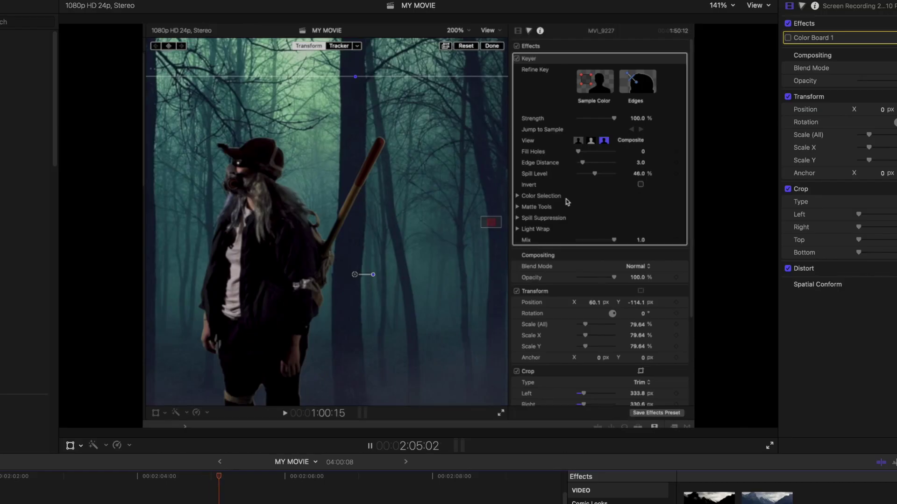
{"action": "key", "text": "space"}
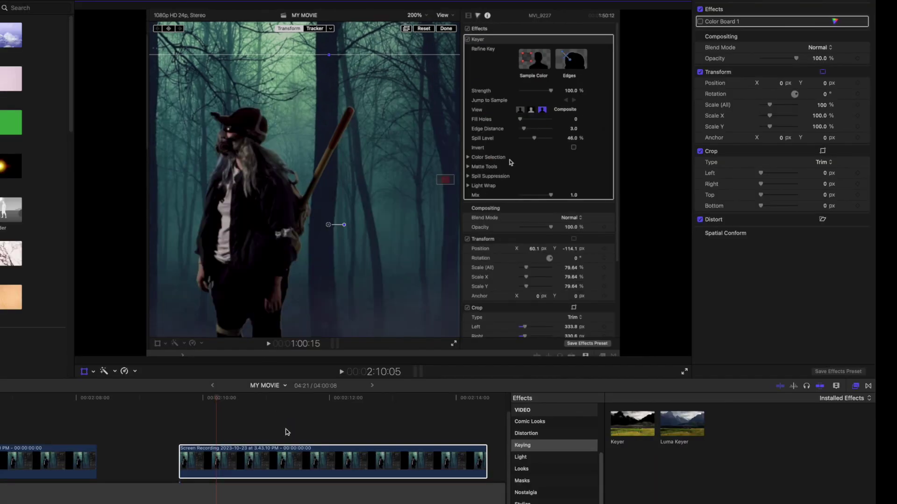
Keyframe a Transform zoom on the last screen recording clip, starting at 2:10:05 and reaching 204.56% scale, position X -973.4, Y -399.1 px at 2:12:07.
{"action": "left_click", "coordinate": [216, 421]}
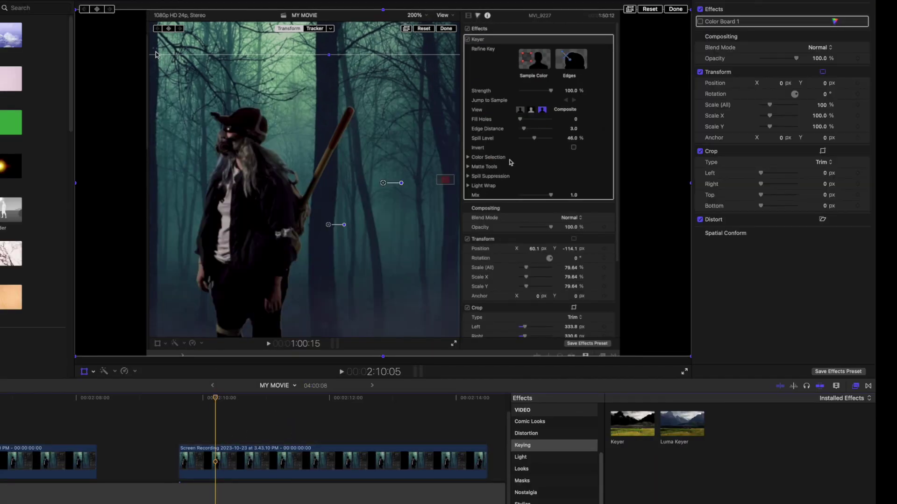
{"action": "left_click", "coordinate": [97, 9]}
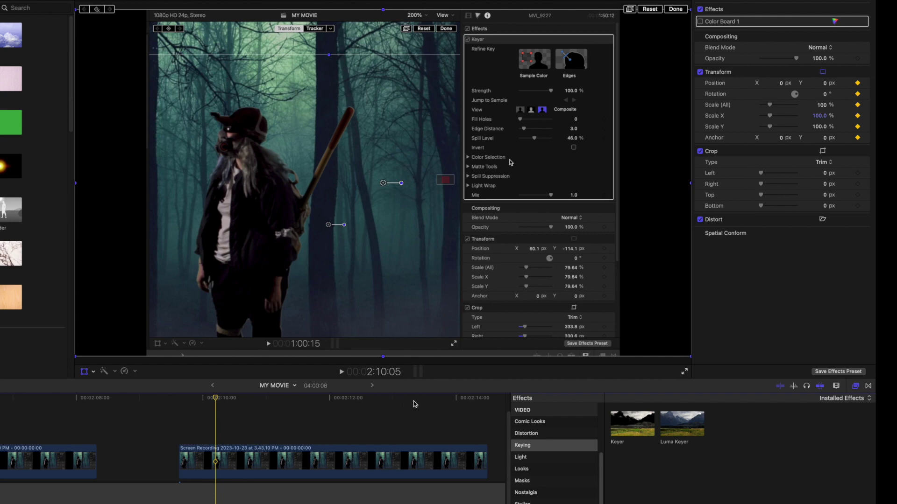
{"action": "left_click", "coordinate": [350, 402]}
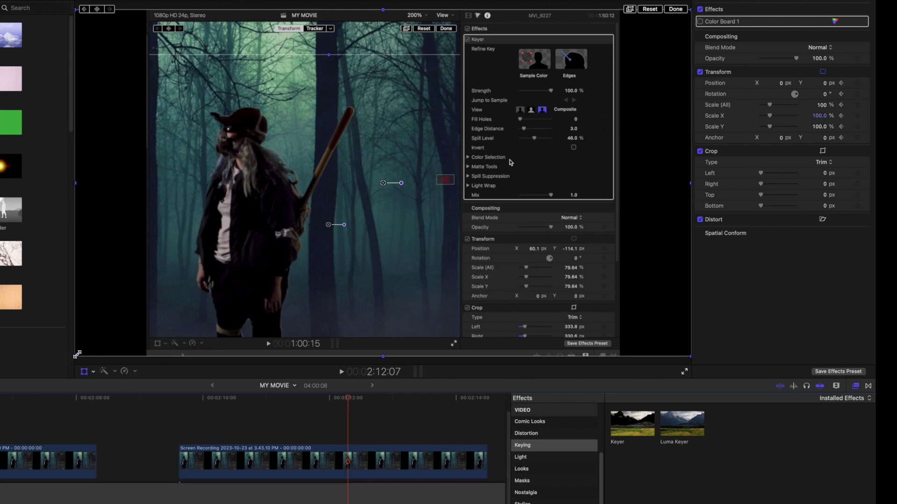
{"action": "left_click_drag", "start_coordinate": [77, 354], "coordinate": [475, 250]}
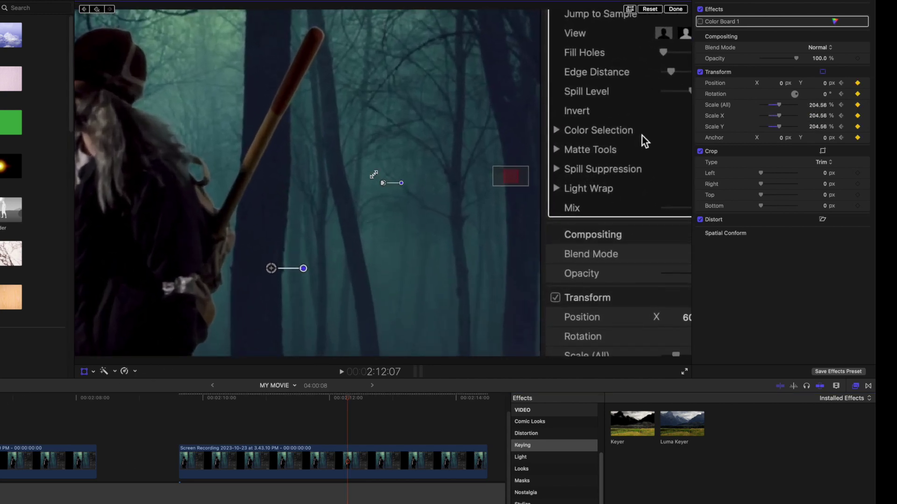
{"action": "left_click_drag", "start_coordinate": [642, 135], "coordinate": [332, 267]}
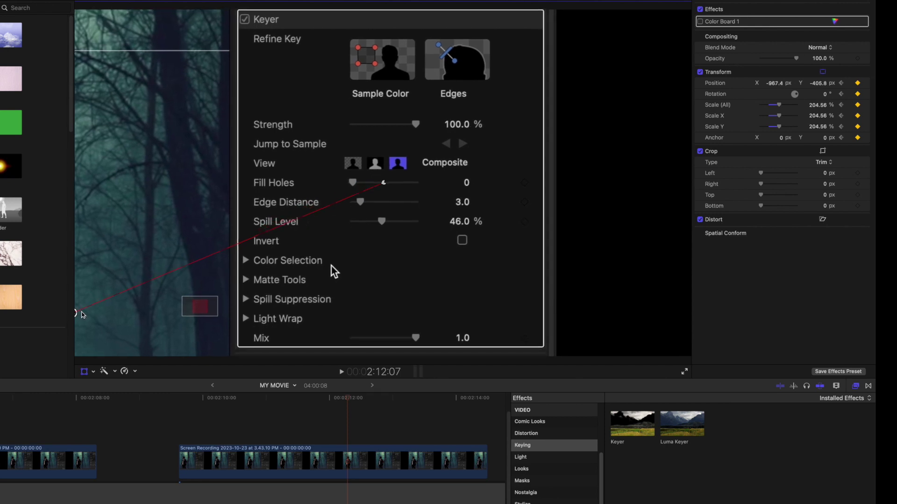
{"action": "left_click_drag", "start_coordinate": [82, 312], "coordinate": [80, 310]}
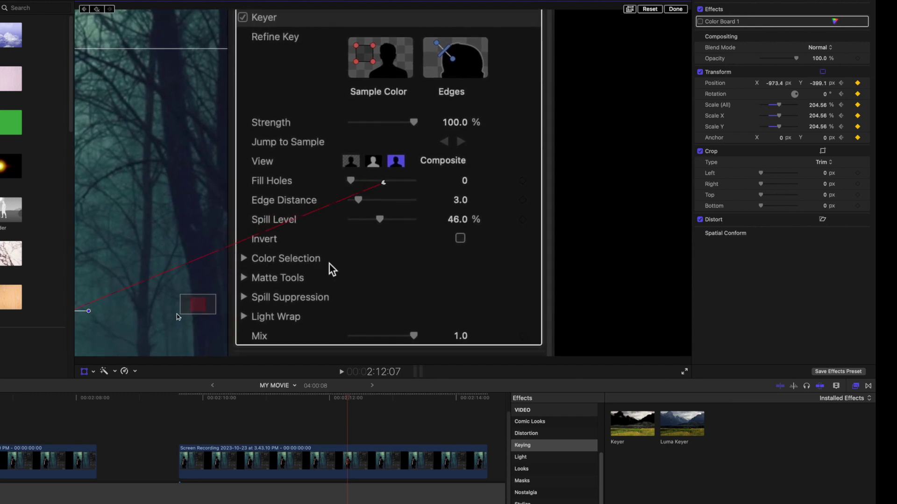
Play the zoom animation toward the Keyer settings from 2:09:22 to review it.
{"action": "left_click", "coordinate": [198, 398]}
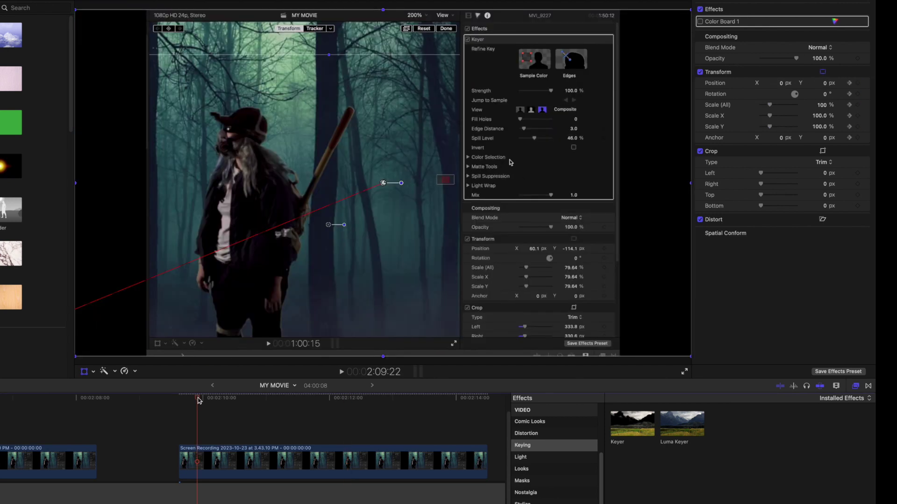
{"action": "key", "text": "space"}
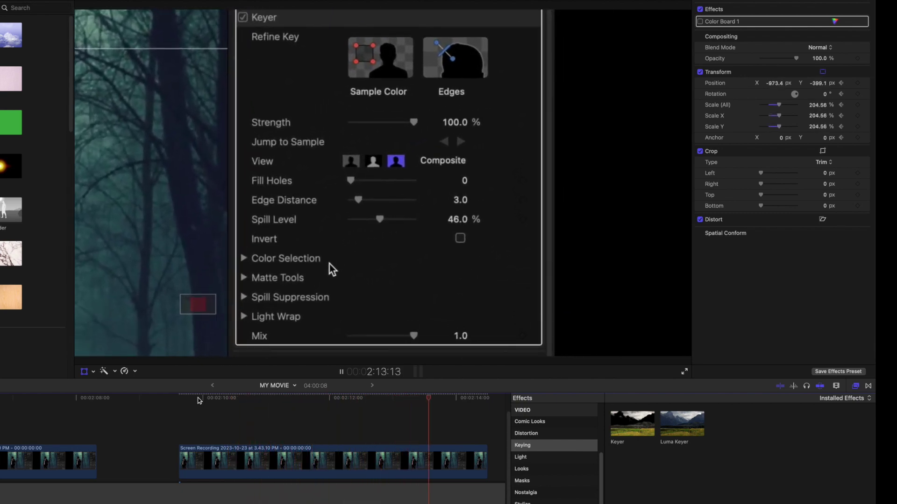
{"action": "key", "text": "space"}
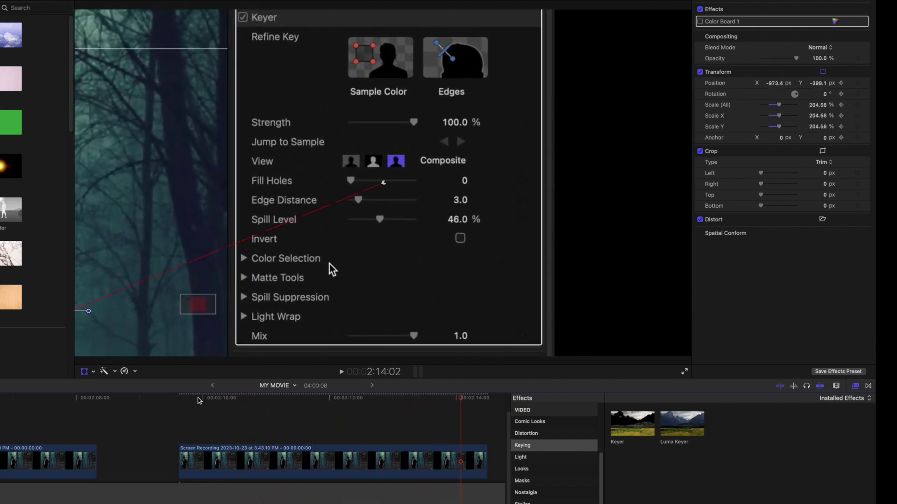